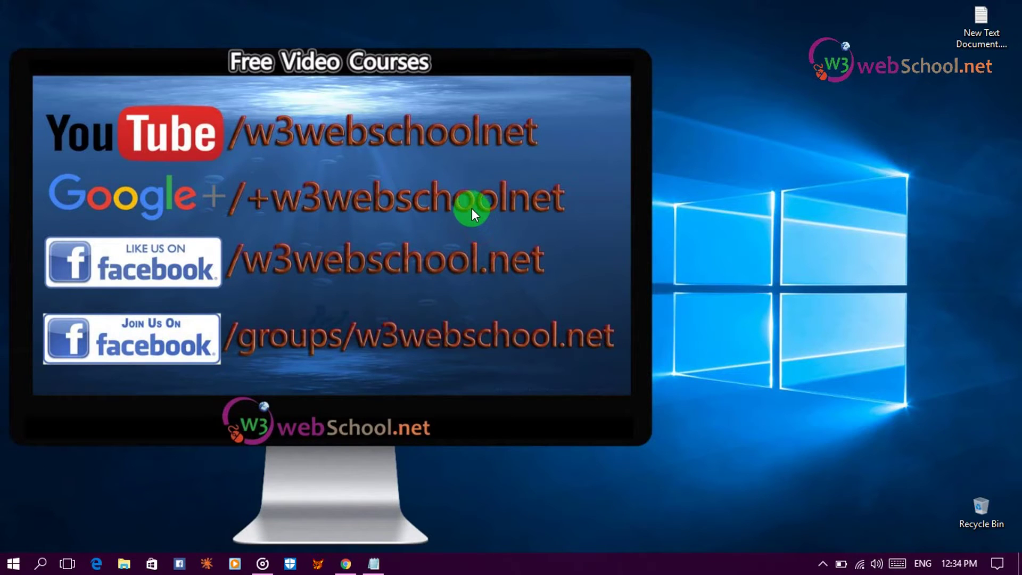
Restore the Notepad notes describing the image-based graphical authentication technique.
{"action": "left_click", "coordinate": [372, 564]}
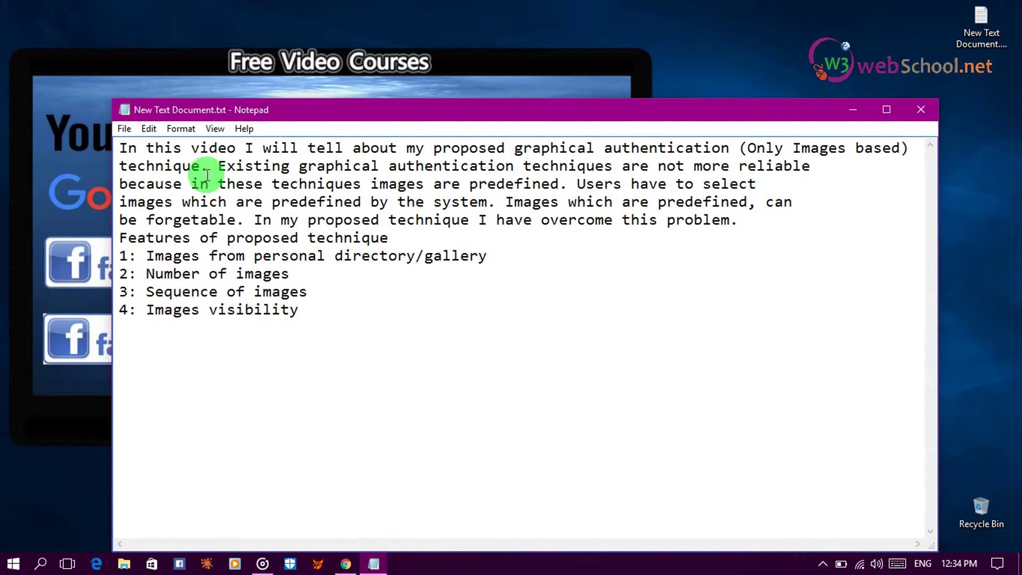
{"action": "left_click_drag", "start_coordinate": [217, 166], "coordinate": [810, 166]}
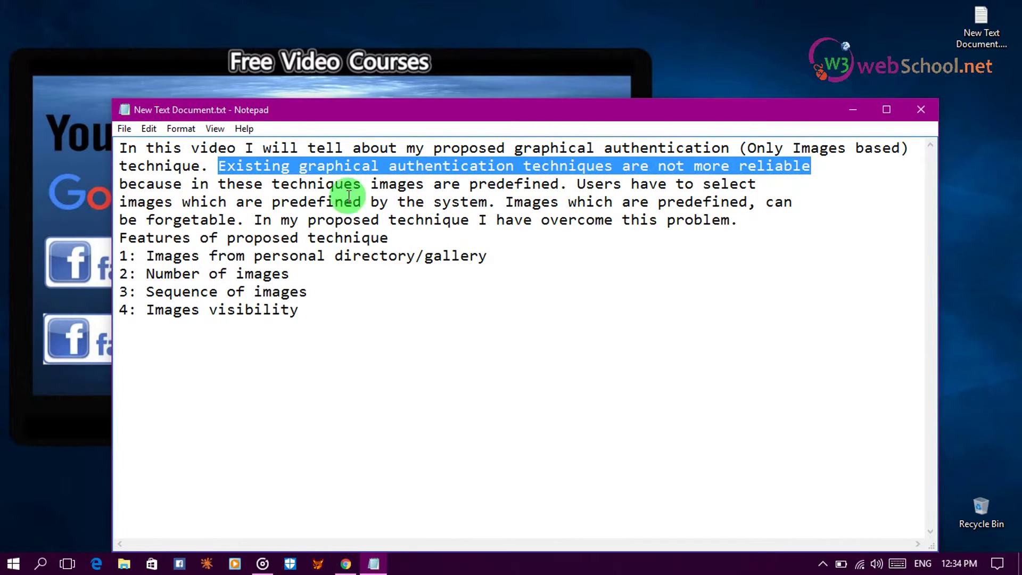
{"action": "left_click_drag", "start_coordinate": [193, 203], "coordinate": [494, 205]}
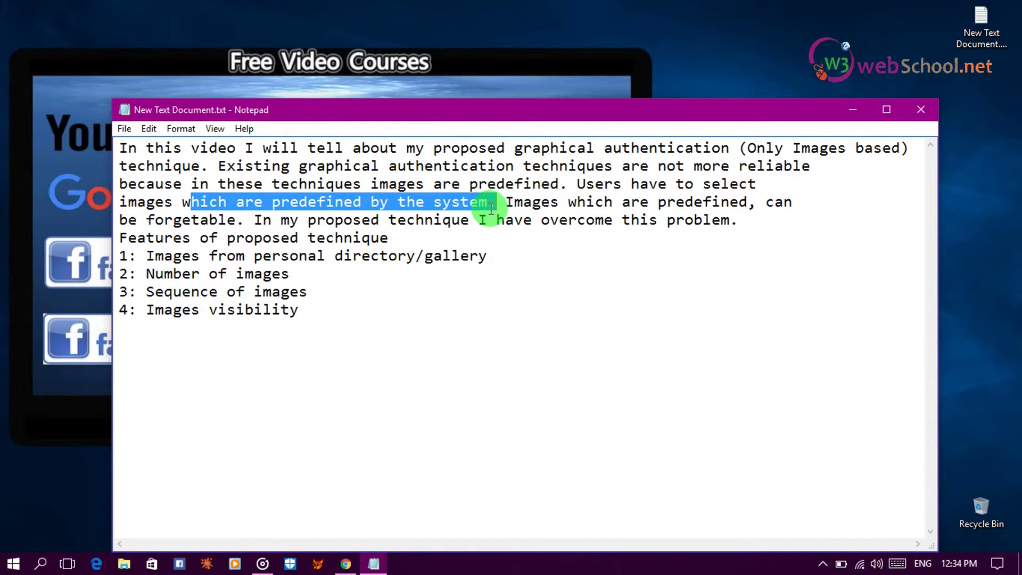
{"action": "left_click_drag", "start_coordinate": [506, 202], "coordinate": [788, 202]}
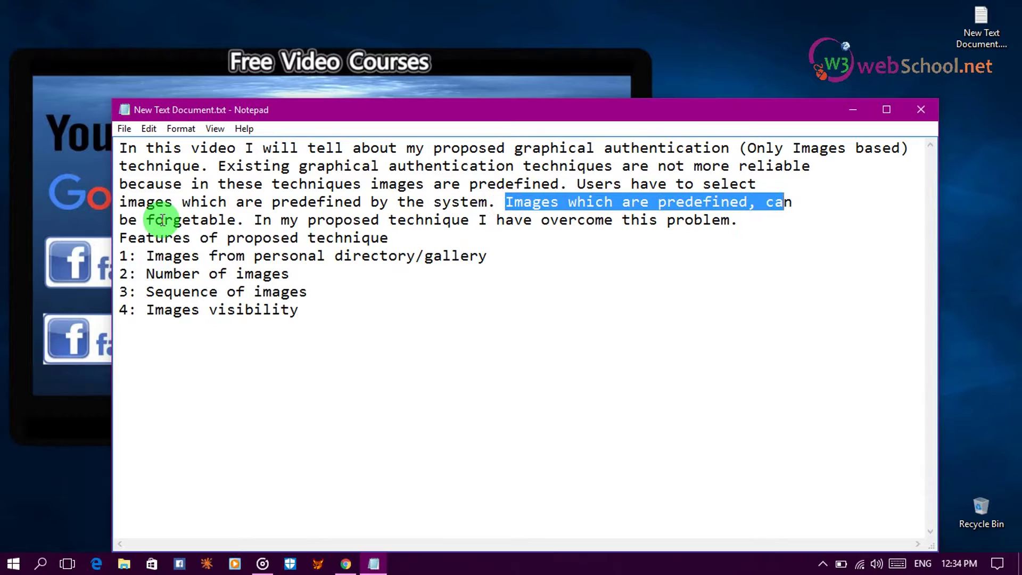
{"action": "left_click_drag", "start_coordinate": [254, 220], "coordinate": [731, 223]}
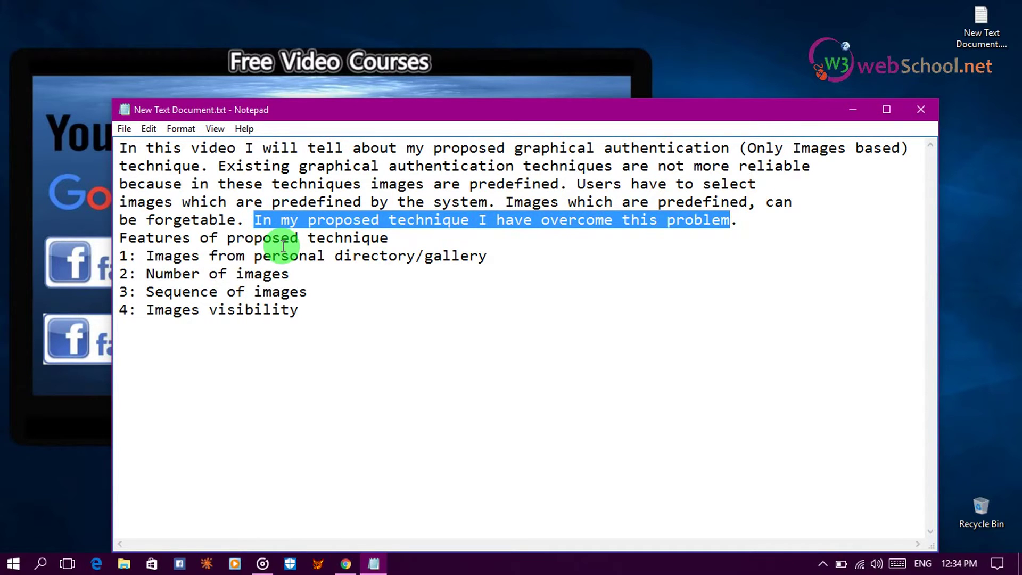
{"action": "left_click_drag", "start_coordinate": [146, 256], "coordinate": [497, 258]}
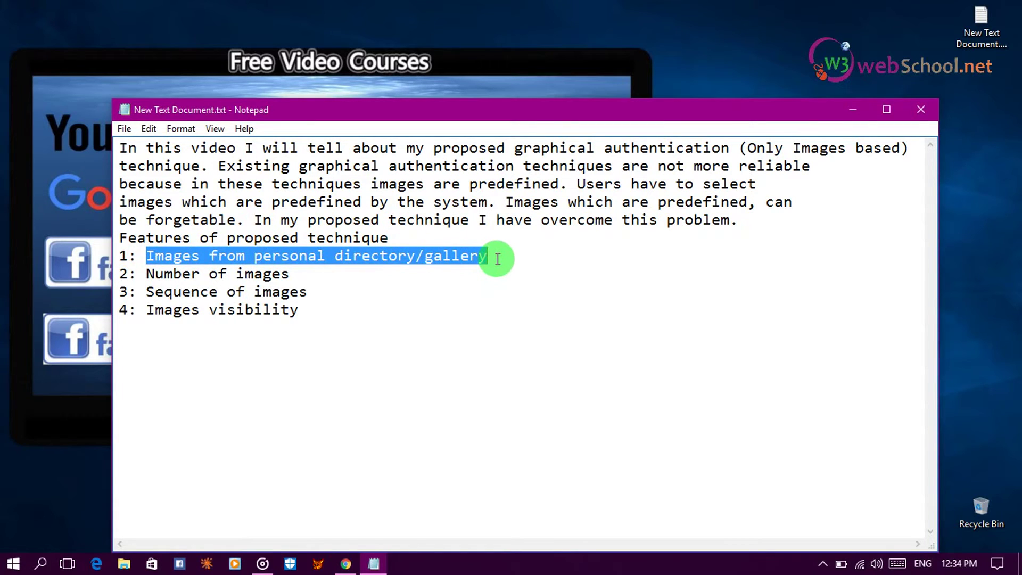
{"action": "left_click_drag", "start_coordinate": [146, 274], "coordinate": [296, 275]}
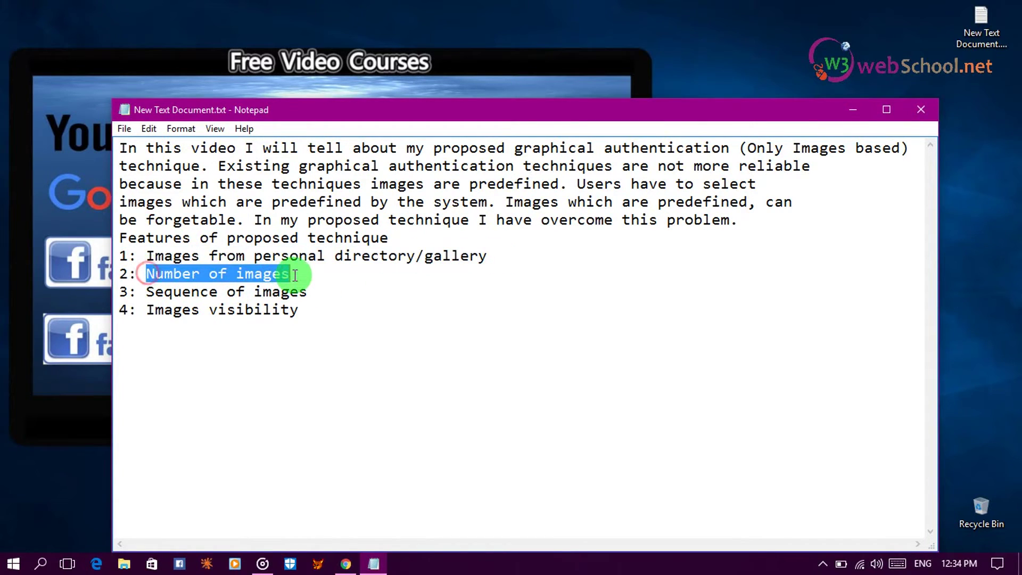
{"action": "left_click", "coordinate": [296, 275]}
{"action": "left_click_drag", "start_coordinate": [145, 255], "coordinate": [301, 277]}
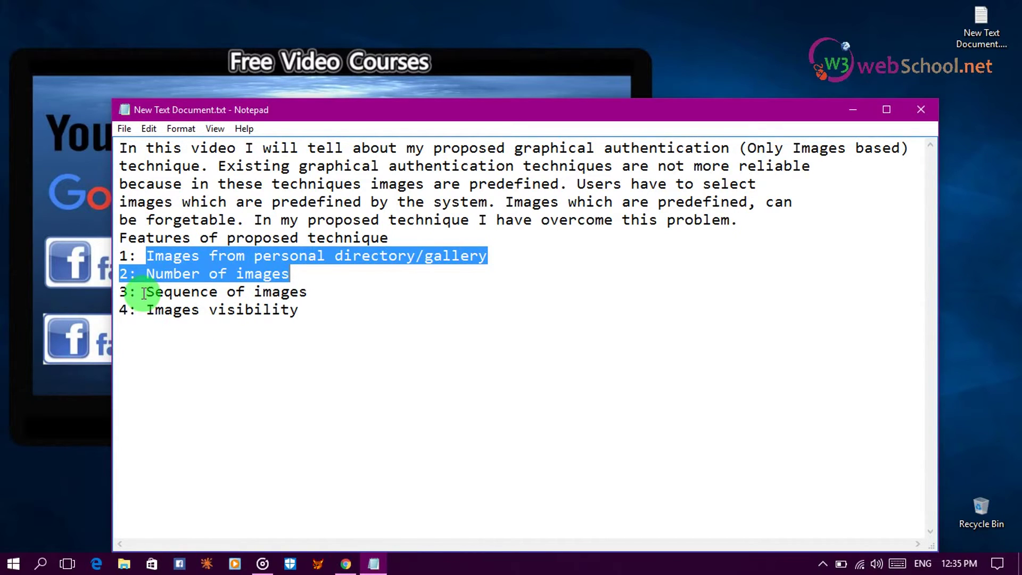
{"action": "mouse_move", "coordinate": [147, 291]}
{"action": "left_mouse_down"}
{"action": "mouse_move", "coordinate": [308, 281]}
{"action": "mouse_move", "coordinate": [310, 292]}
{"action": "left_mouse_up"}
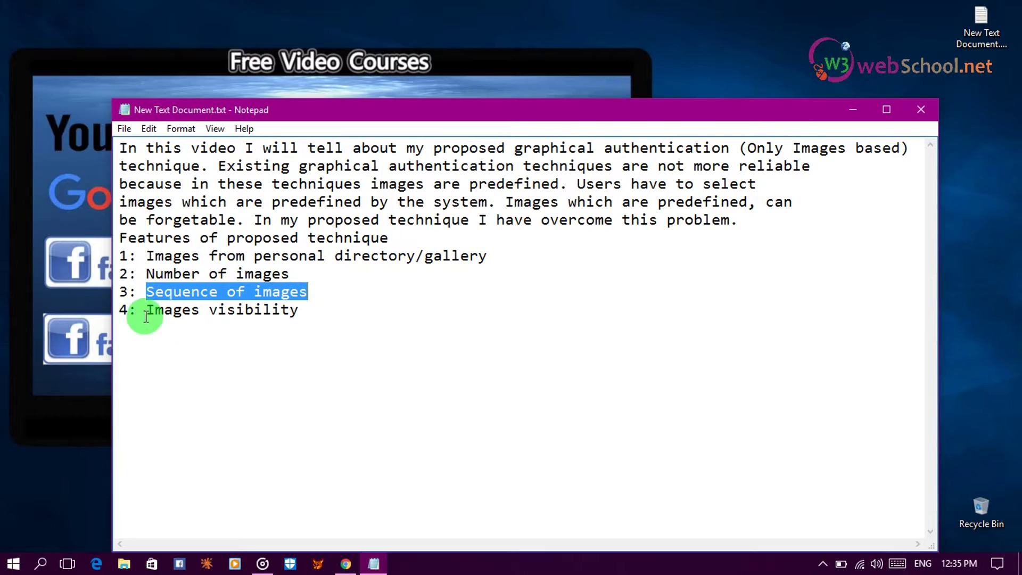
{"action": "left_click_drag", "start_coordinate": [145, 310], "coordinate": [311, 317]}
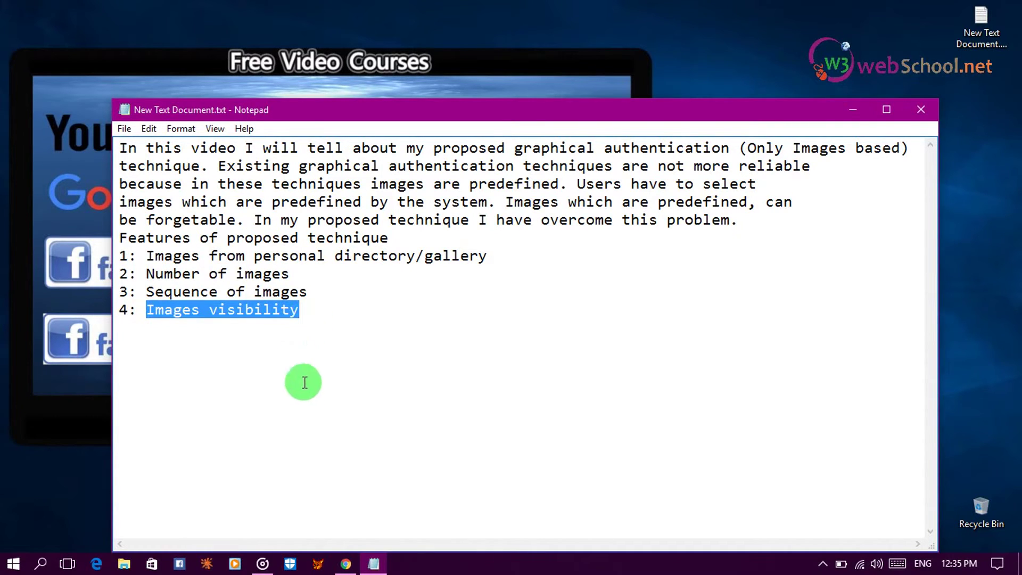
{"action": "left_click", "coordinate": [299, 320]}
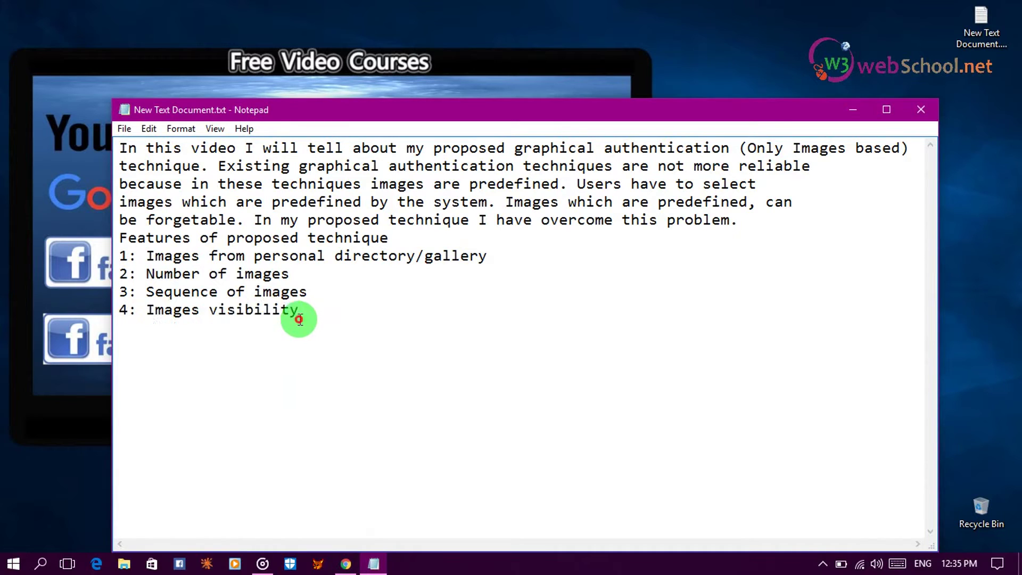
Load gua.solutionping.com in a new Chrome tab from the autocompleted address.
{"action": "left_click", "coordinate": [346, 563]}
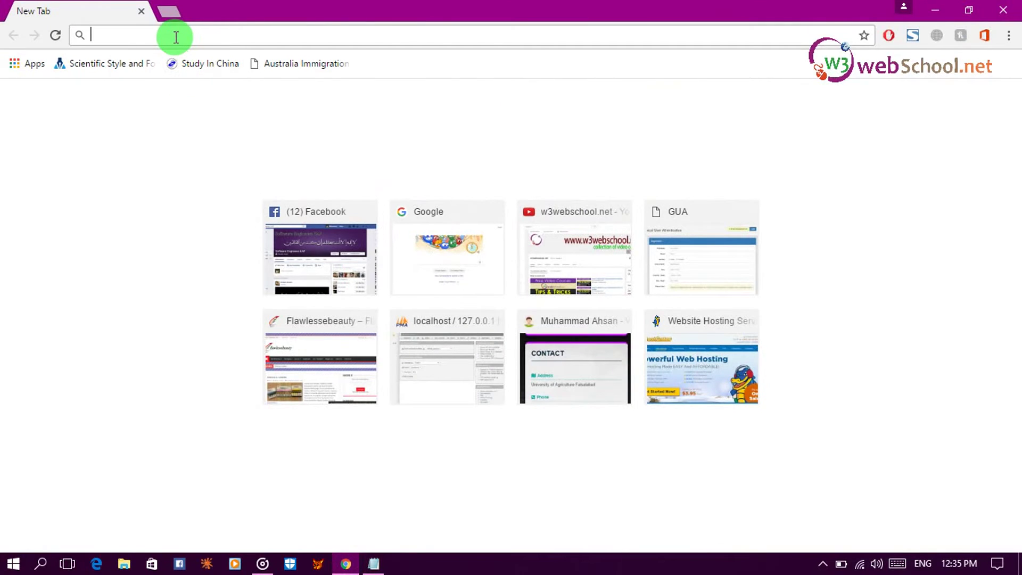
{"action": "type", "text": "gua.solutionping.com"}
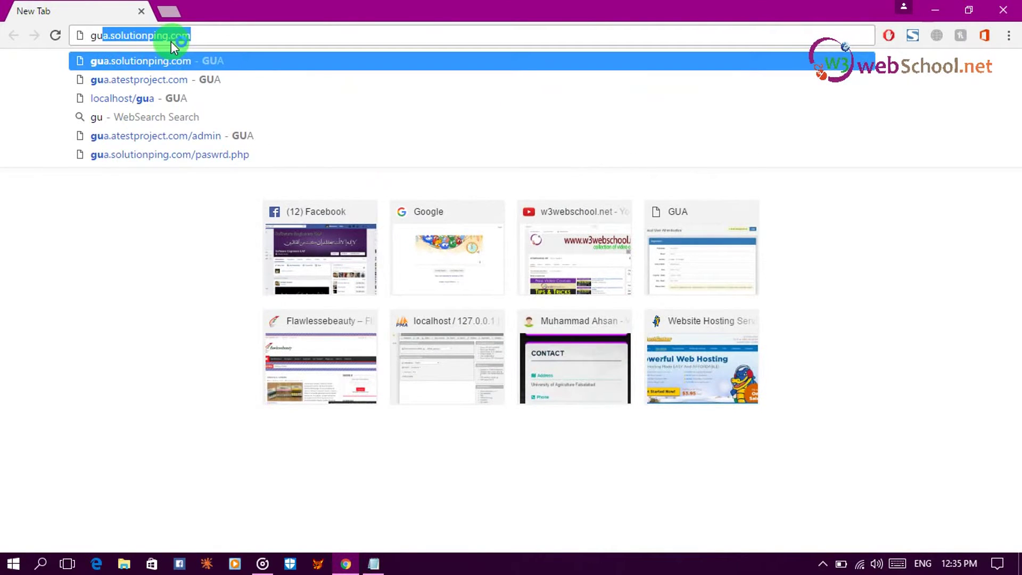
{"action": "left_click", "coordinate": [171, 40]}
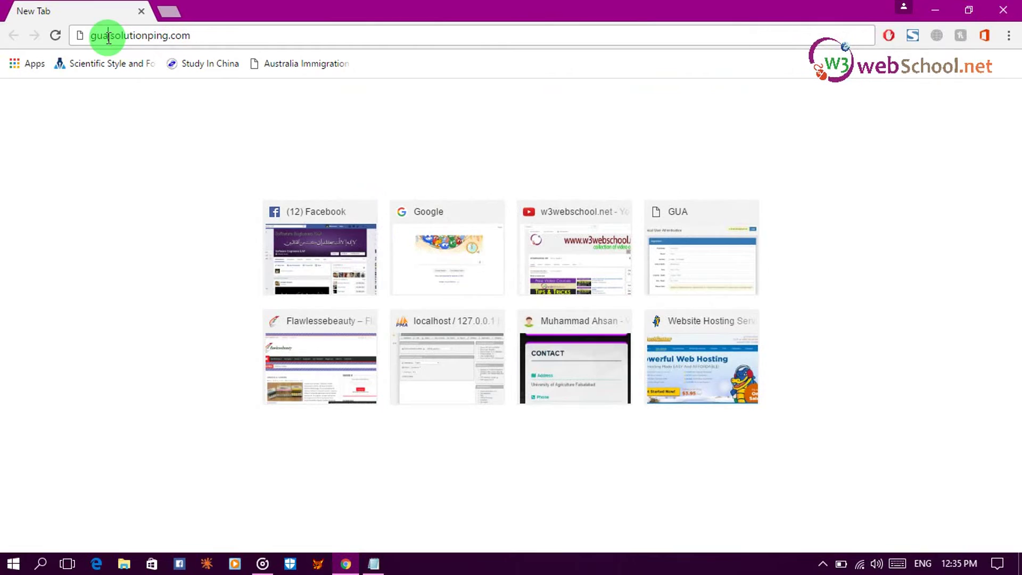
{"action": "left_click_drag", "start_coordinate": [110, 38], "coordinate": [161, 38]}
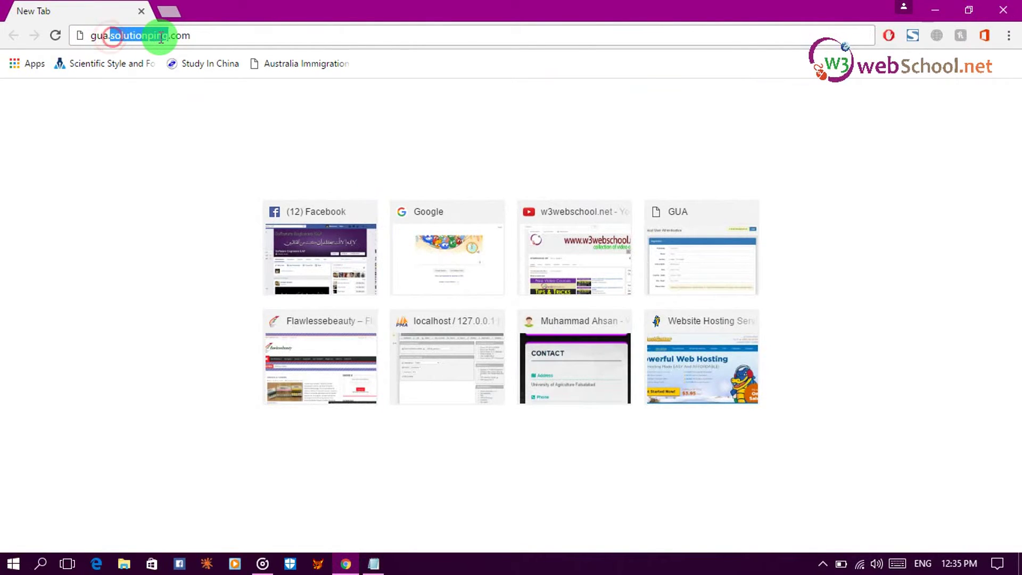
{"action": "left_click", "coordinate": [190, 37]}
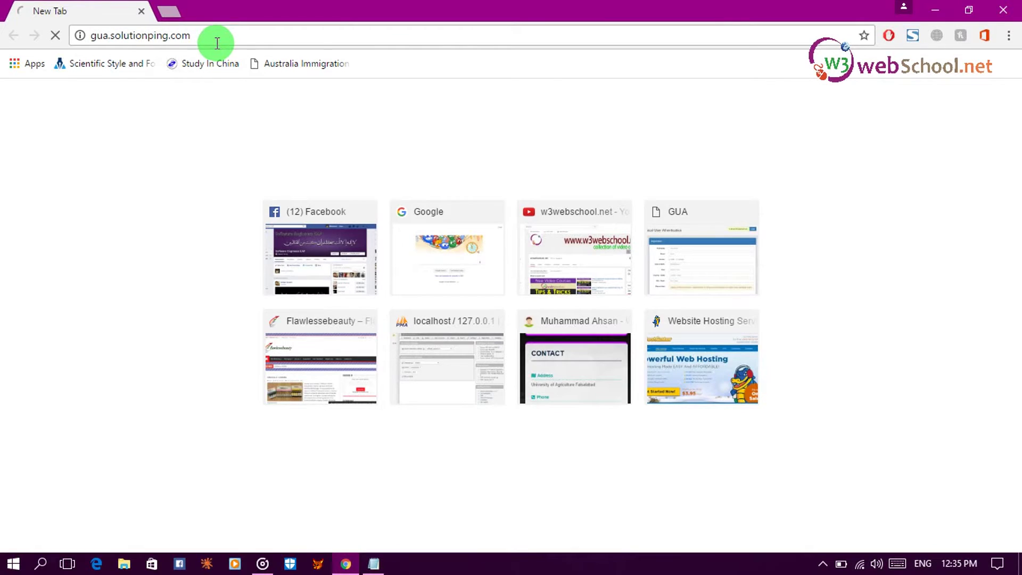
{"action": "scroll", "coordinate": [121, 192], "scroll_direction": "down", "scroll_amount": 1}
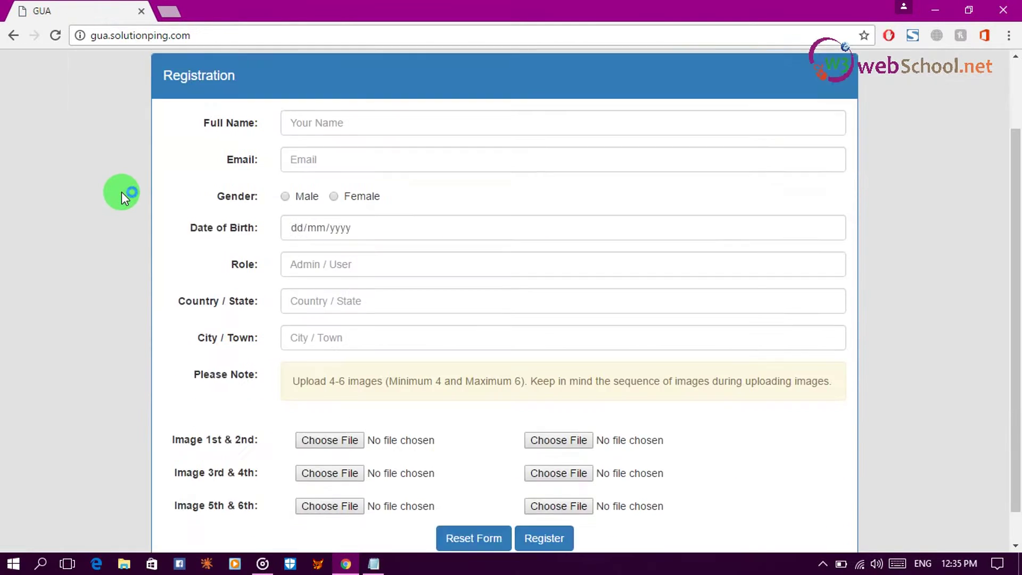
{"action": "scroll", "coordinate": [122, 192], "scroll_direction": "up", "scroll_amount": 1}
{"action": "scroll", "coordinate": [122, 192], "scroll_direction": "down", "scroll_amount": 2}
{"action": "scroll", "coordinate": [120, 192], "scroll_direction": "up", "scroll_amount": 2}
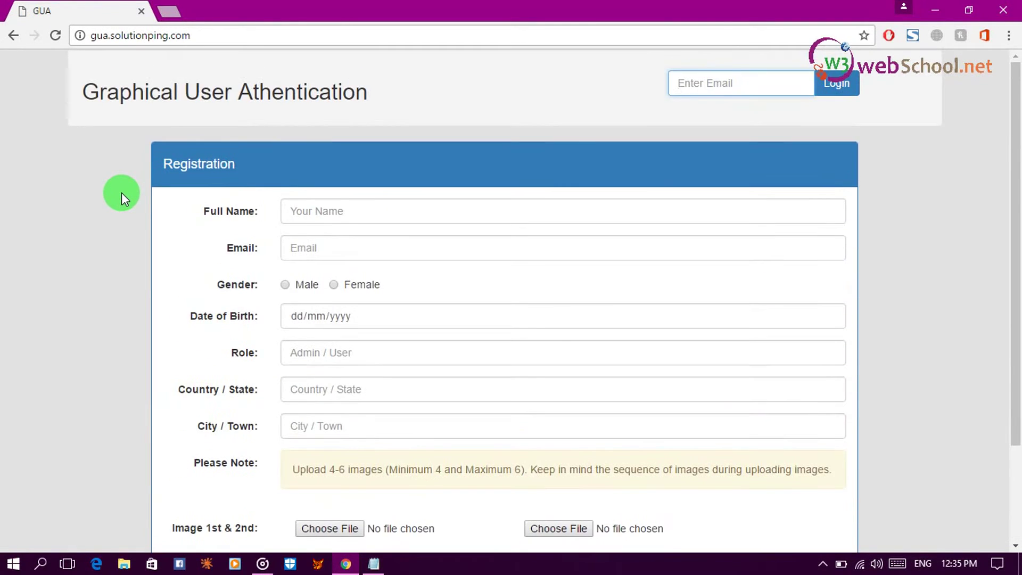
{"action": "scroll", "coordinate": [122, 193], "scroll_direction": "down", "scroll_amount": 1}
{"action": "scroll", "coordinate": [121, 192], "scroll_direction": "up", "scroll_amount": 1}
{"action": "left_click", "coordinate": [163, 160]}
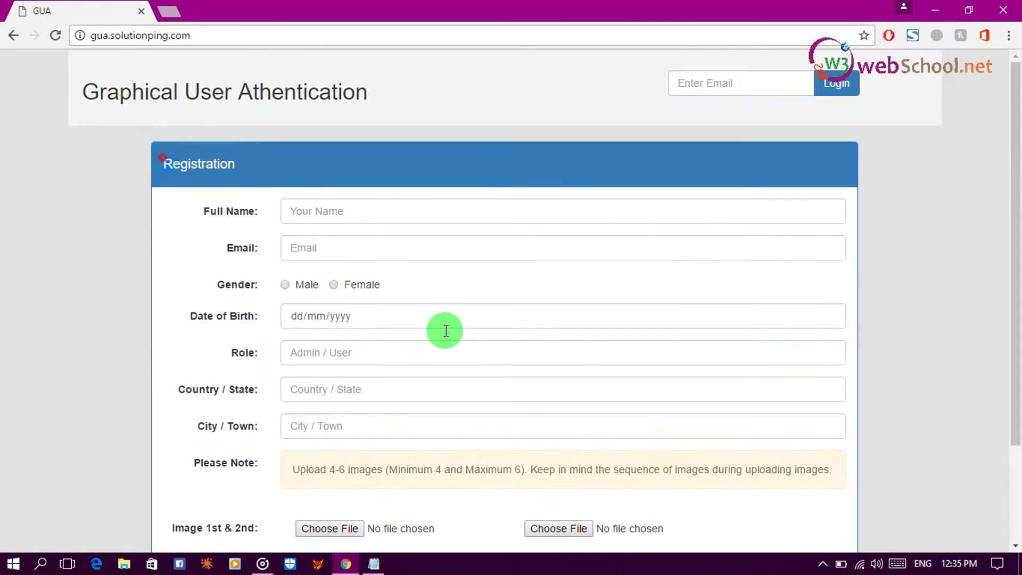
{"action": "scroll", "coordinate": [445, 331], "scroll_direction": "down", "scroll_amount": 1}
{"action": "scroll", "coordinate": [283, 181], "scroll_direction": "up", "scroll_amount": 1}
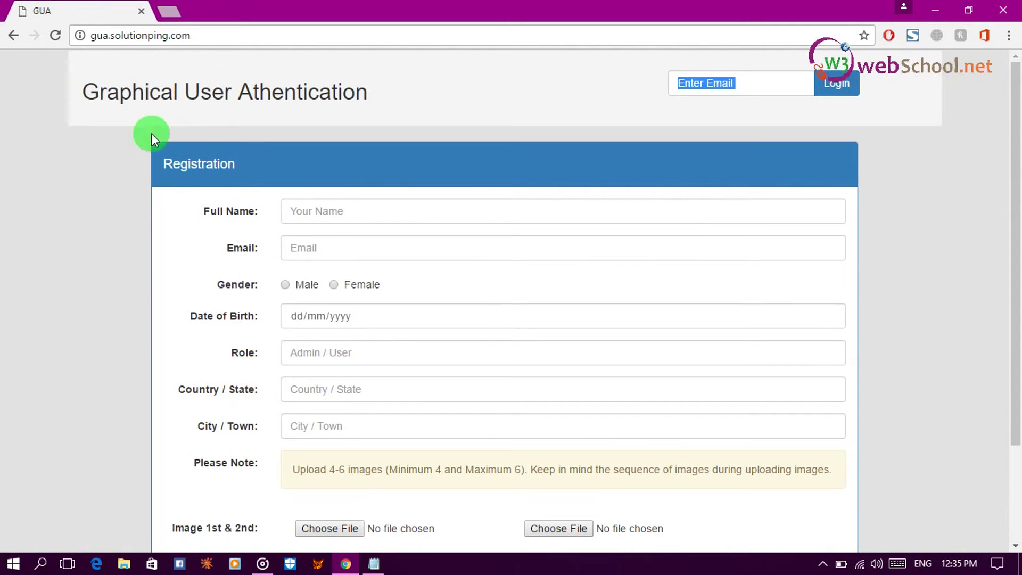
{"action": "left_click", "coordinate": [336, 214]}
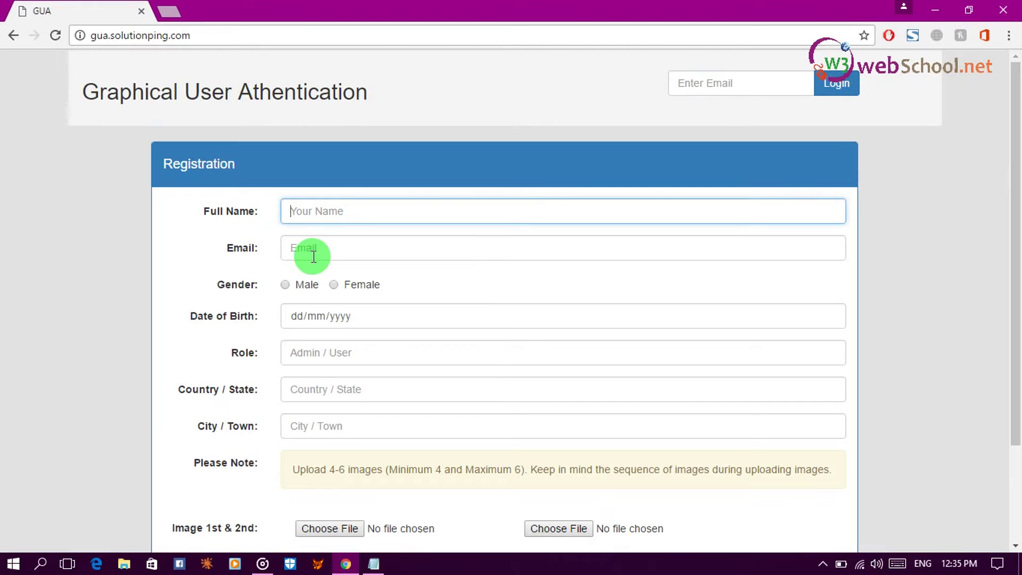
{"action": "scroll", "coordinate": [272, 320], "scroll_direction": "down", "scroll_amount": 2}
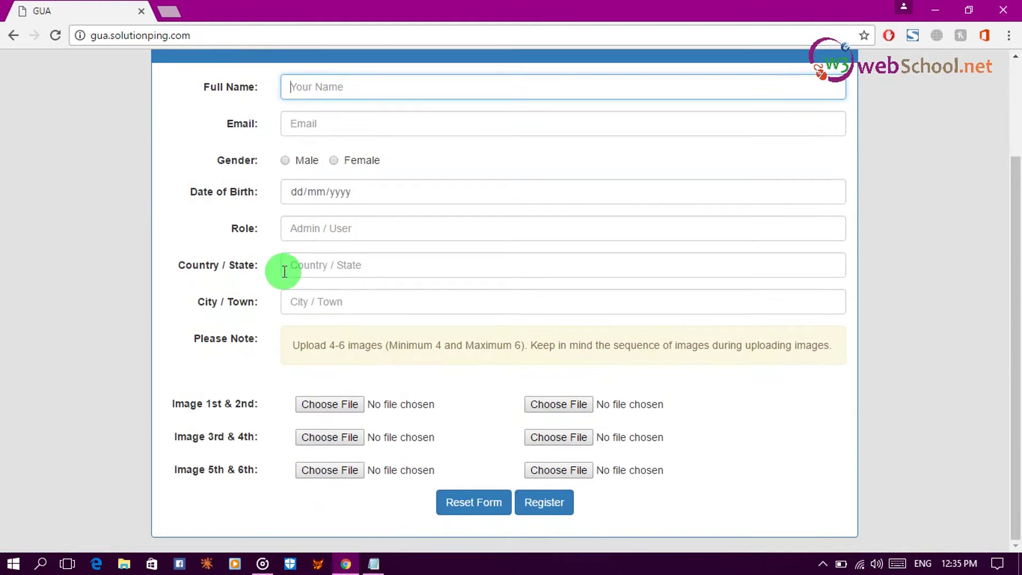
{"action": "left_click", "coordinate": [299, 409]}
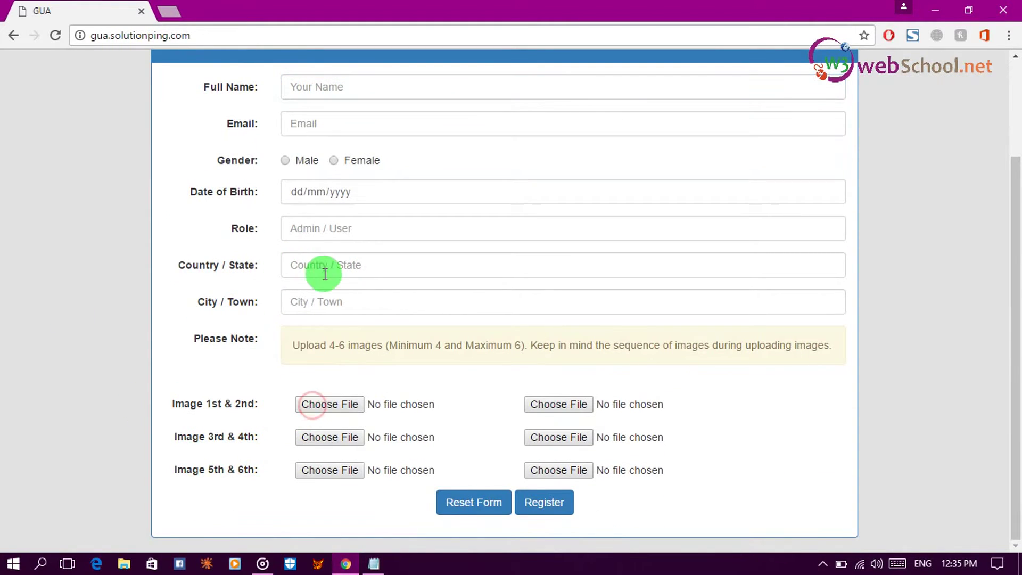
{"action": "left_click", "coordinate": [505, 410]}
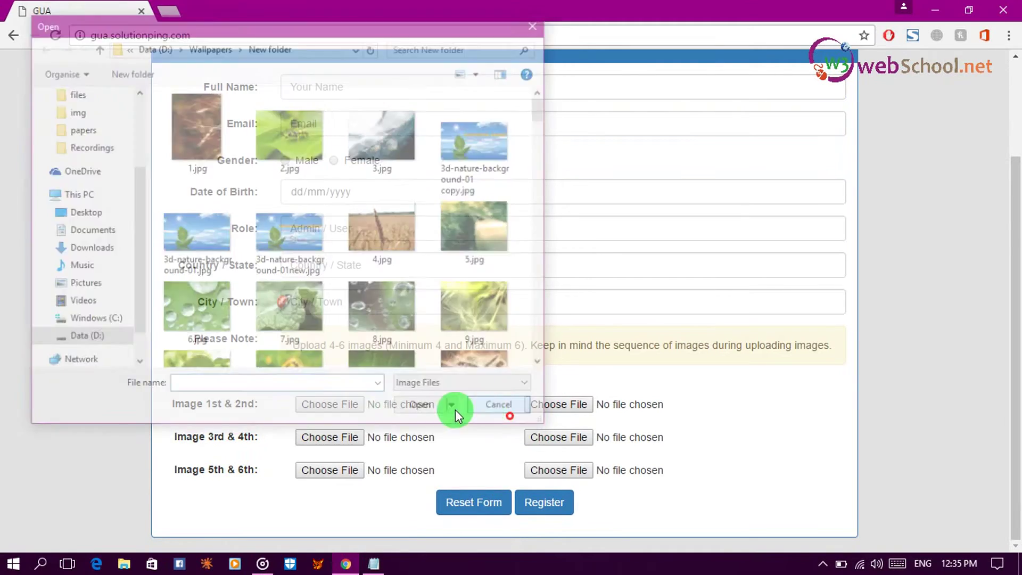
{"action": "left_click", "coordinate": [354, 407]}
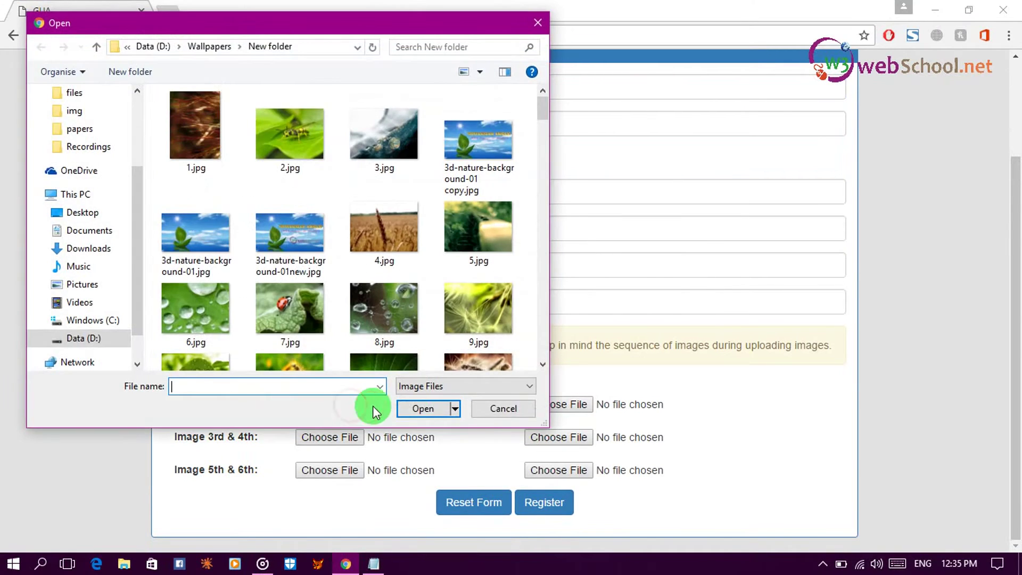
{"action": "left_click", "coordinate": [520, 414]}
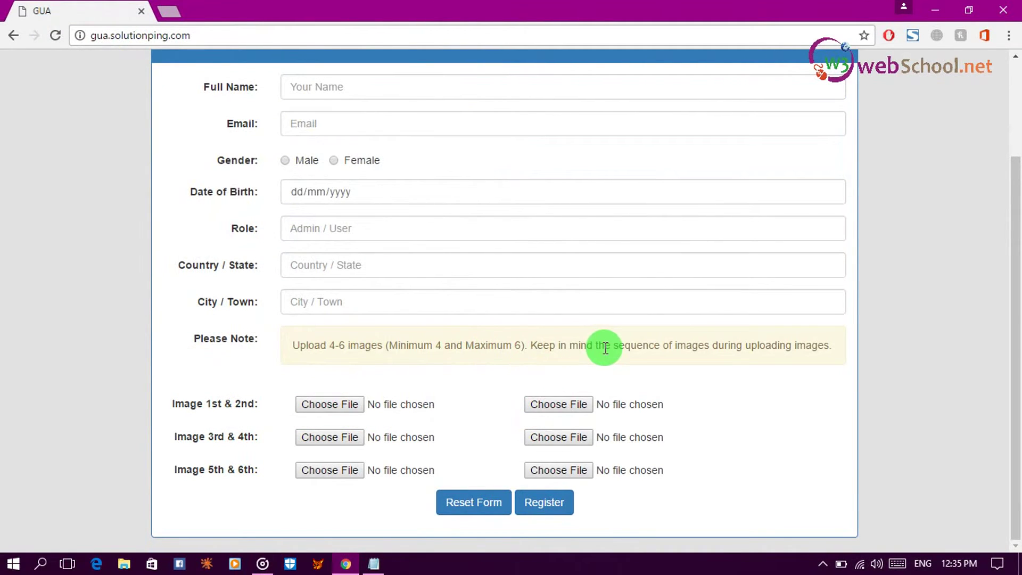
{"action": "left_click_drag", "start_coordinate": [623, 347], "coordinate": [831, 346]}
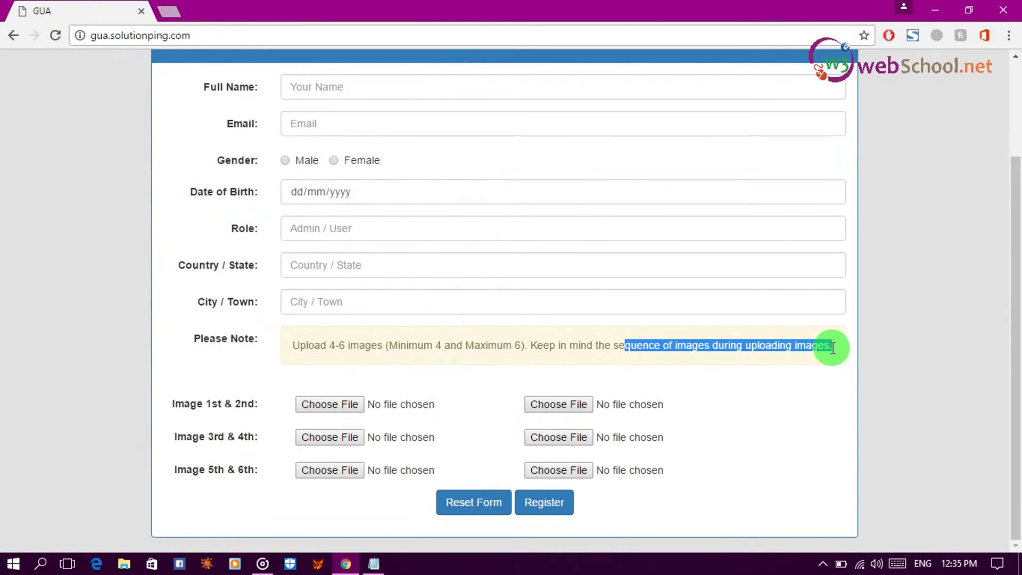
{"action": "left_click", "coordinate": [557, 372]}
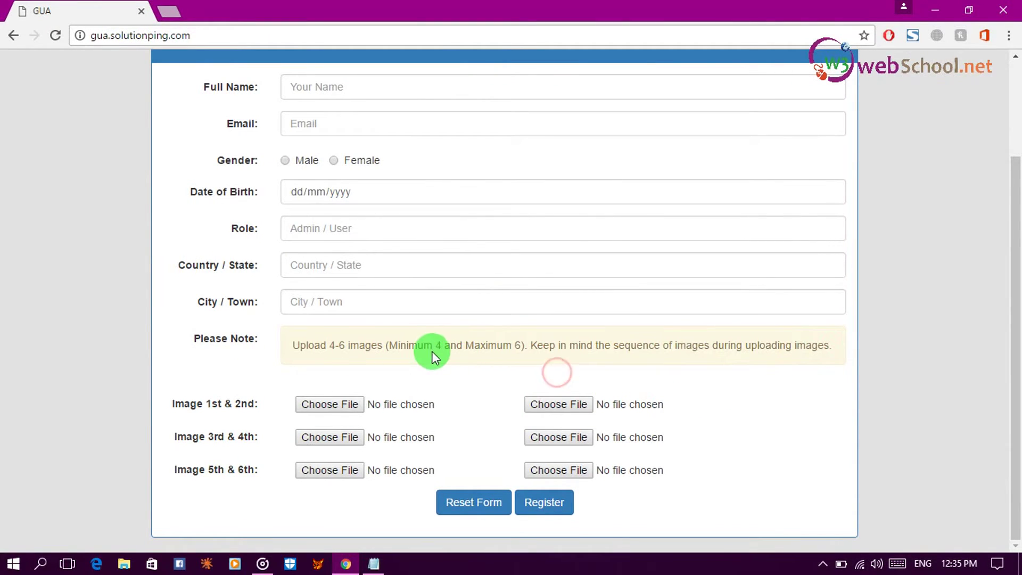
{"action": "left_click_drag", "start_coordinate": [475, 346], "coordinate": [530, 346]}
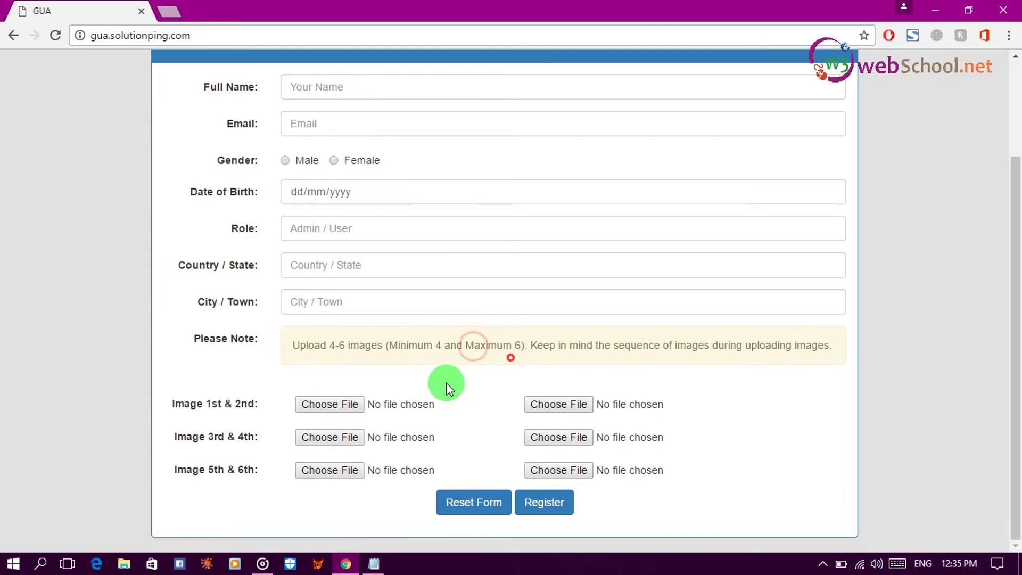
{"action": "left_click", "coordinate": [355, 407]}
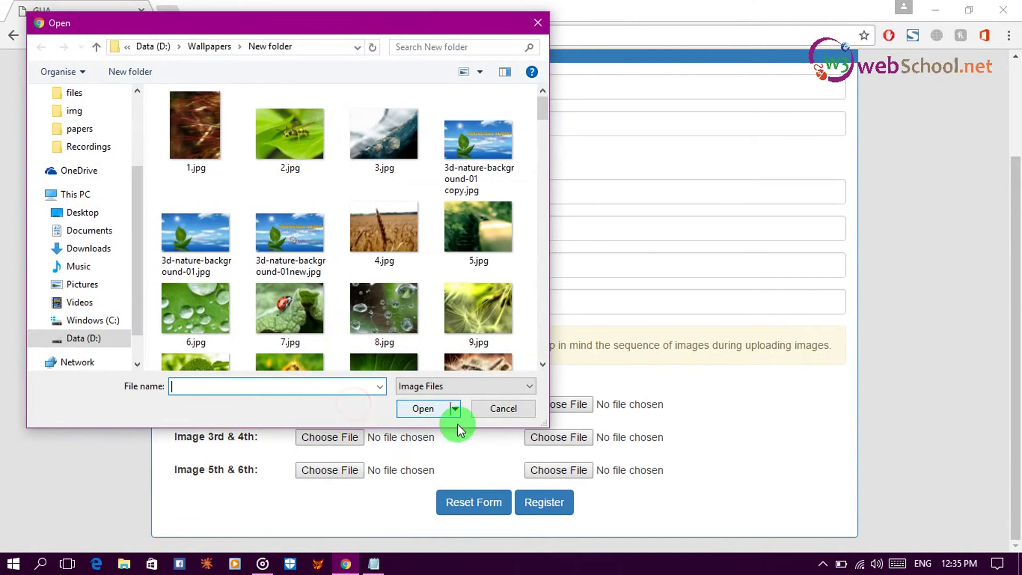
{"action": "left_click", "coordinate": [528, 416]}
{"action": "left_click", "coordinate": [591, 411]}
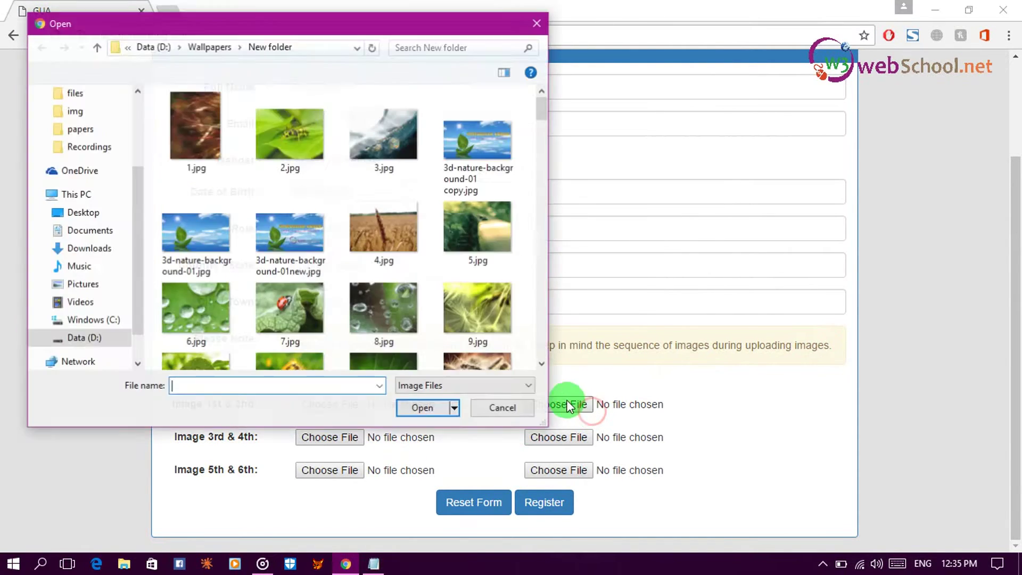
{"action": "left_click", "coordinate": [506, 408]}
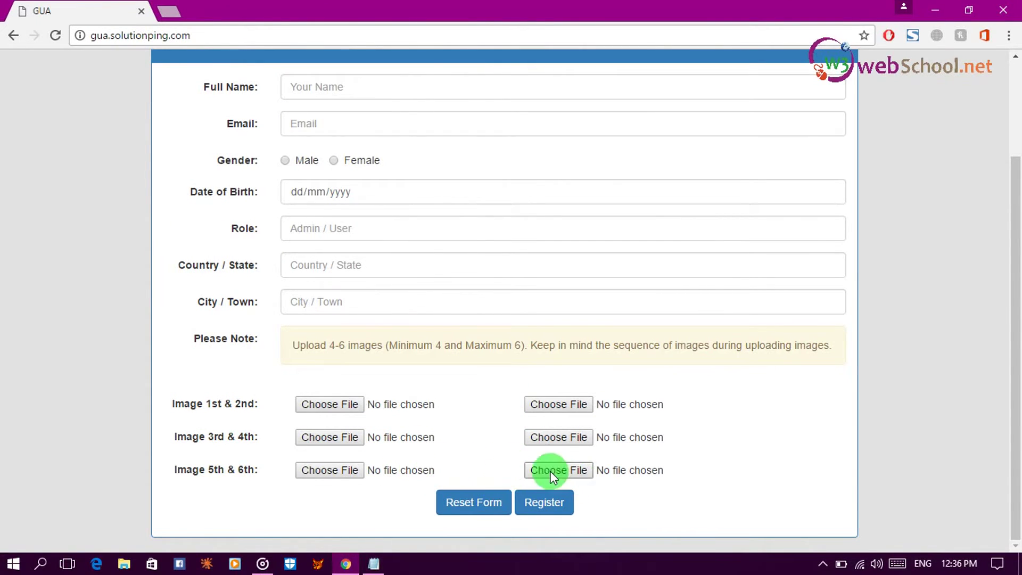
{"action": "scroll", "coordinate": [551, 475], "scroll_direction": "up", "scroll_amount": 2}
{"action": "scroll", "coordinate": [511, 442], "scroll_direction": "down", "scroll_amount": 1}
{"action": "scroll", "coordinate": [469, 349], "scroll_direction": "up", "scroll_amount": 1}
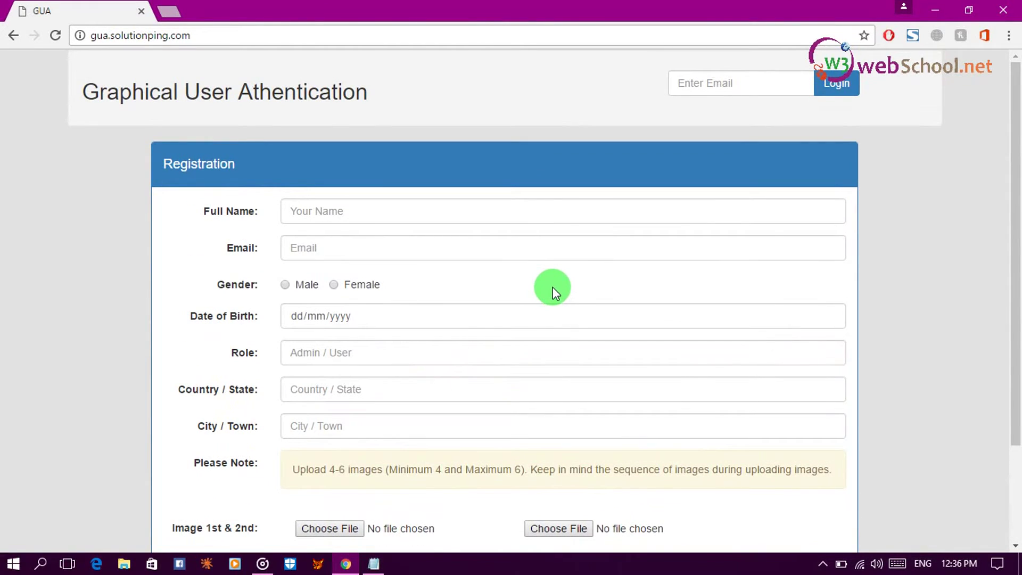
Log in to GUA with the saved autofill email to reach the image grid.
{"action": "left_click", "coordinate": [684, 83]}
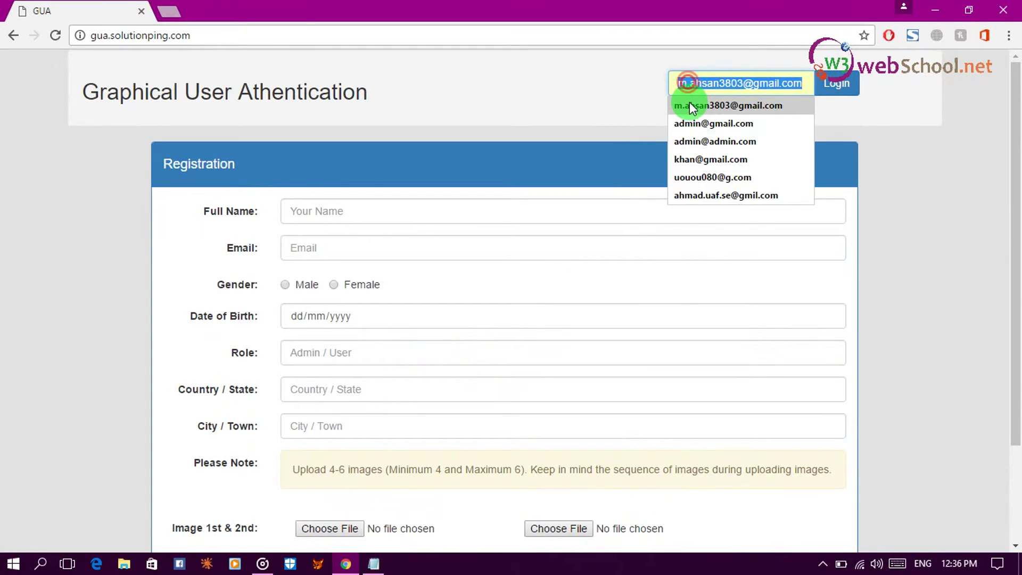
{"action": "left_click", "coordinate": [684, 104]}
{"action": "left_click_drag", "start_coordinate": [679, 85], "coordinate": [781, 85]}
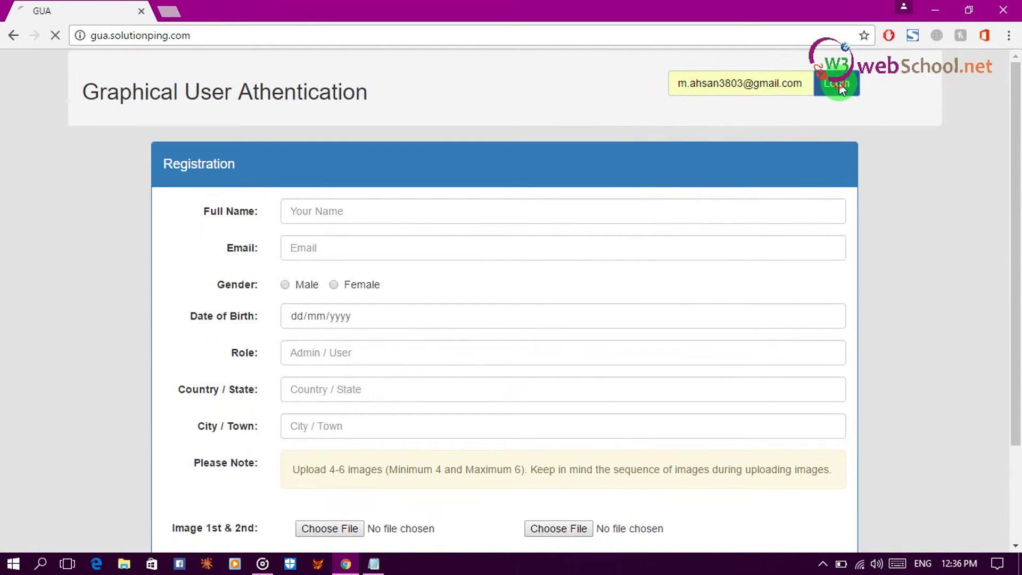
{"action": "left_click", "coordinate": [837, 83]}
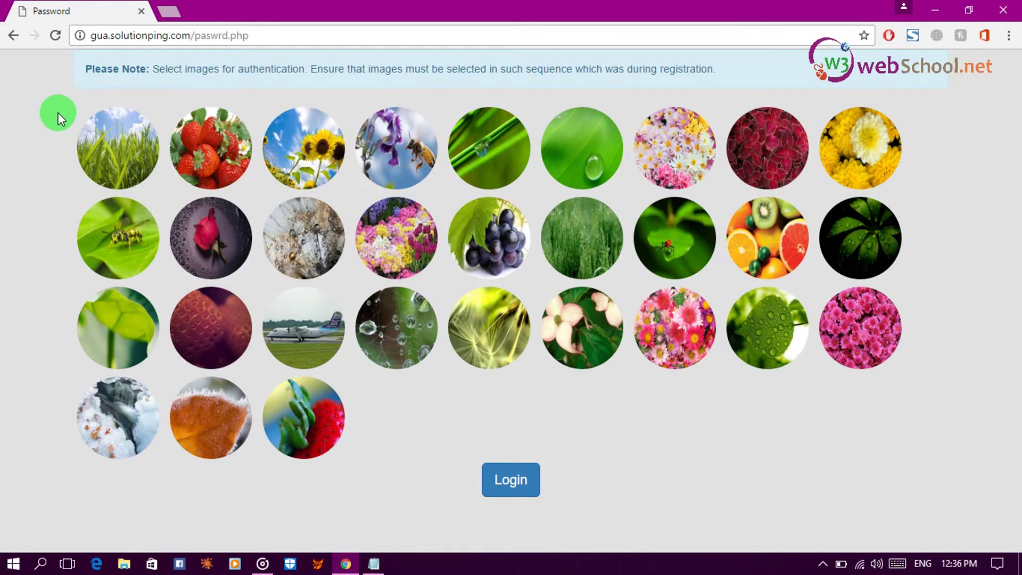
Reload the password page twice, confirming resubmission, to reshuffle the images.
{"action": "left_click", "coordinate": [54, 41]}
{"action": "left_click", "coordinate": [559, 144]}
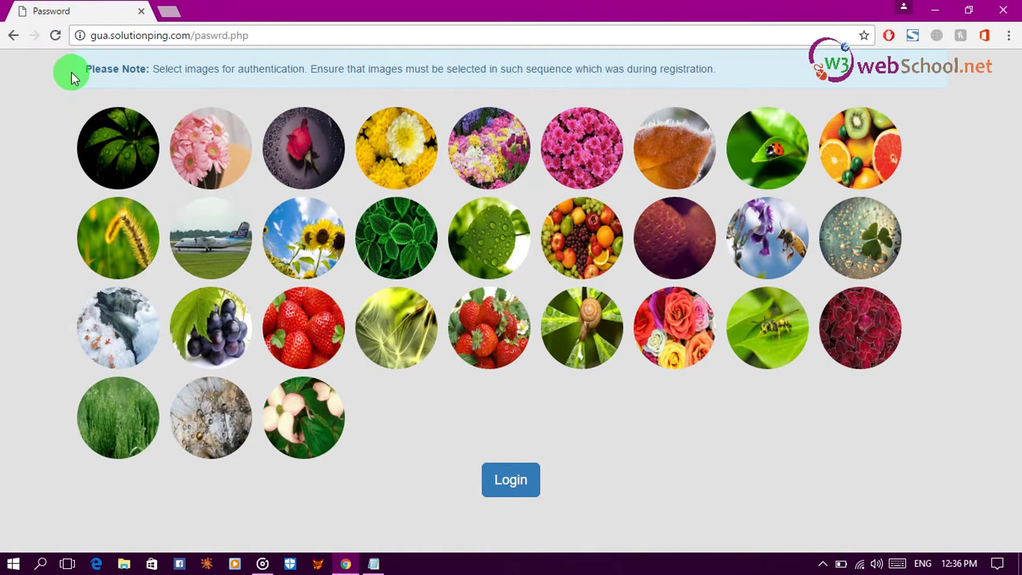
{"action": "left_click", "coordinate": [54, 40]}
{"action": "left_click", "coordinate": [571, 146]}
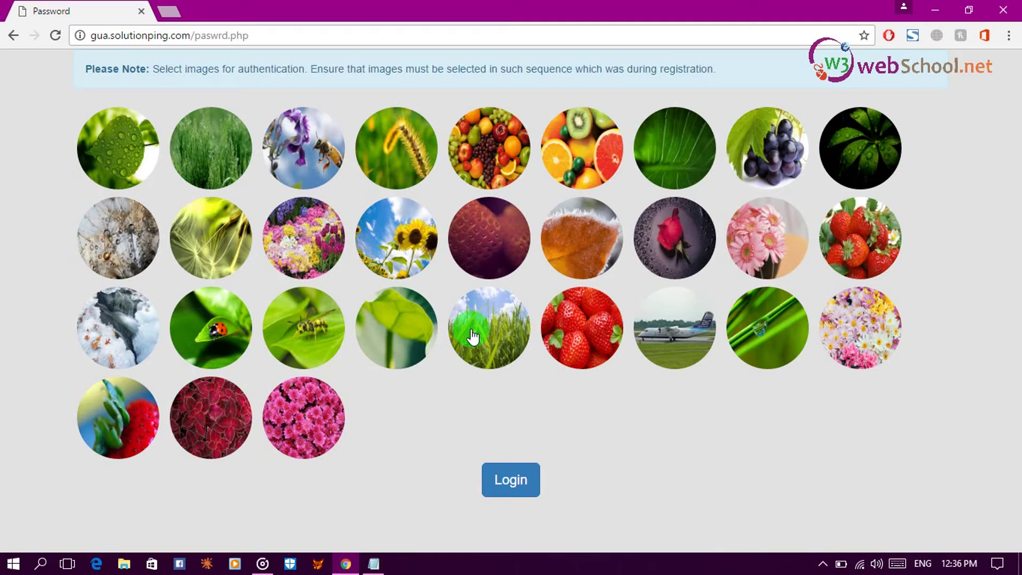
Select the rose, airplane, snowy waterfall and sunflower images in that order.
{"action": "left_click", "coordinate": [659, 262]}
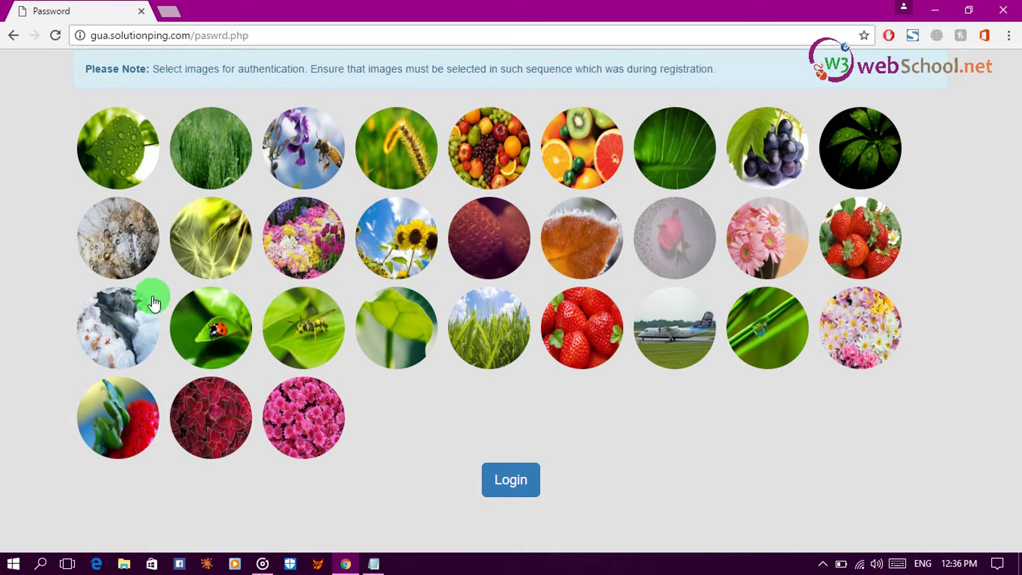
{"action": "left_click", "coordinate": [661, 339]}
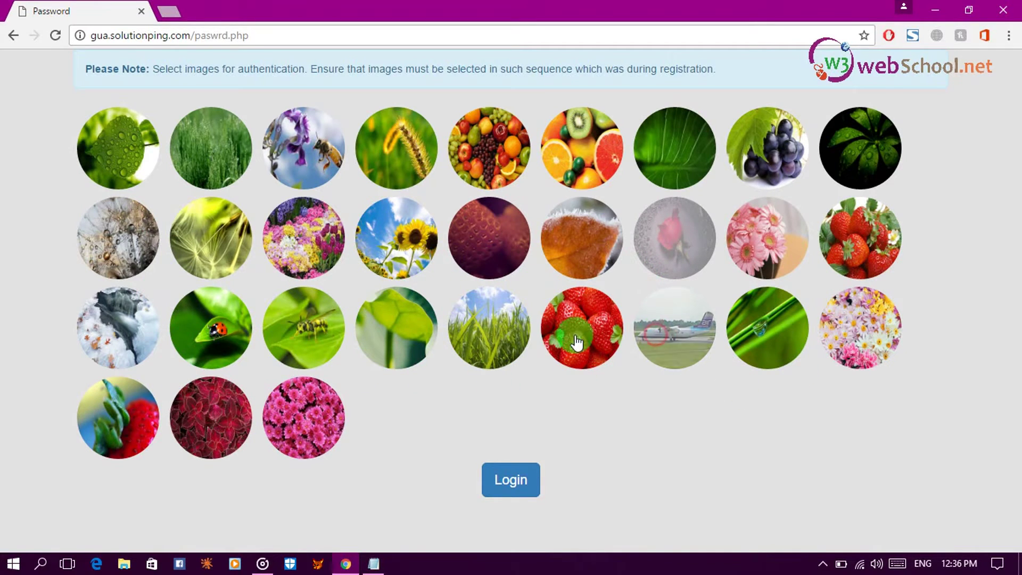
{"action": "left_click", "coordinate": [142, 342]}
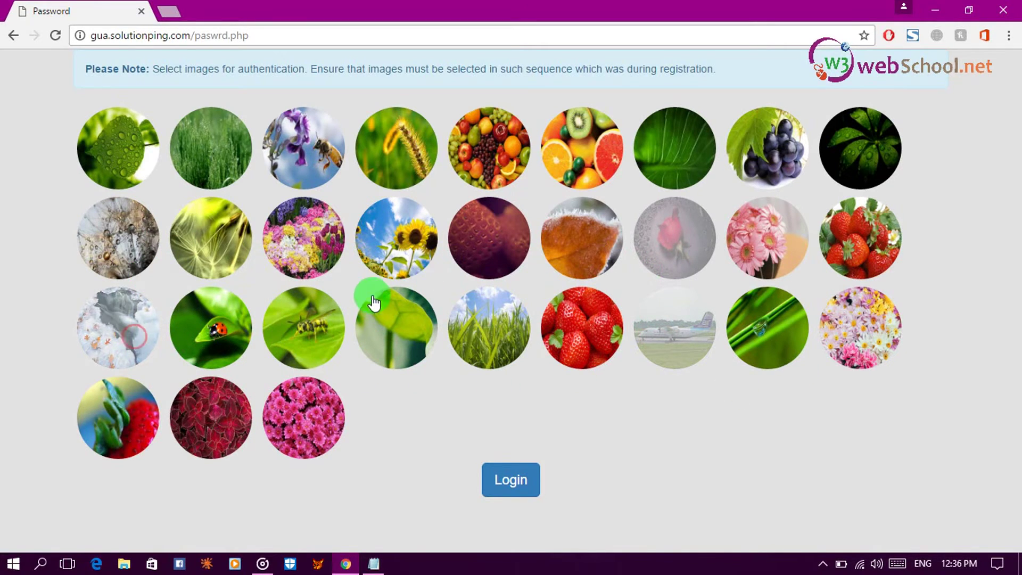
{"action": "left_click", "coordinate": [390, 261]}
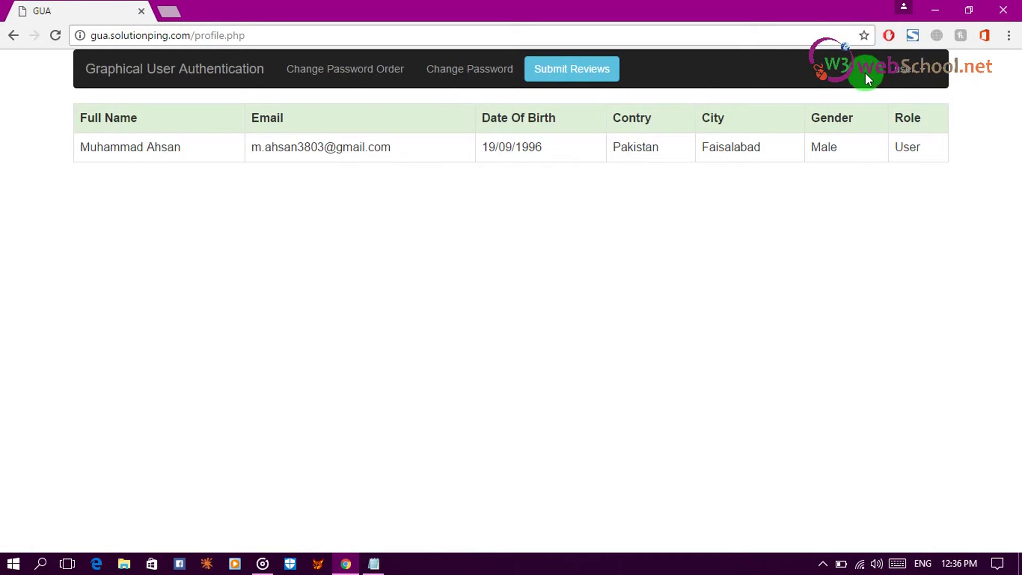
Log out of GUA, then log back in with the saved email.
{"action": "left_click", "coordinate": [894, 71]}
{"action": "left_click", "coordinate": [872, 119]}
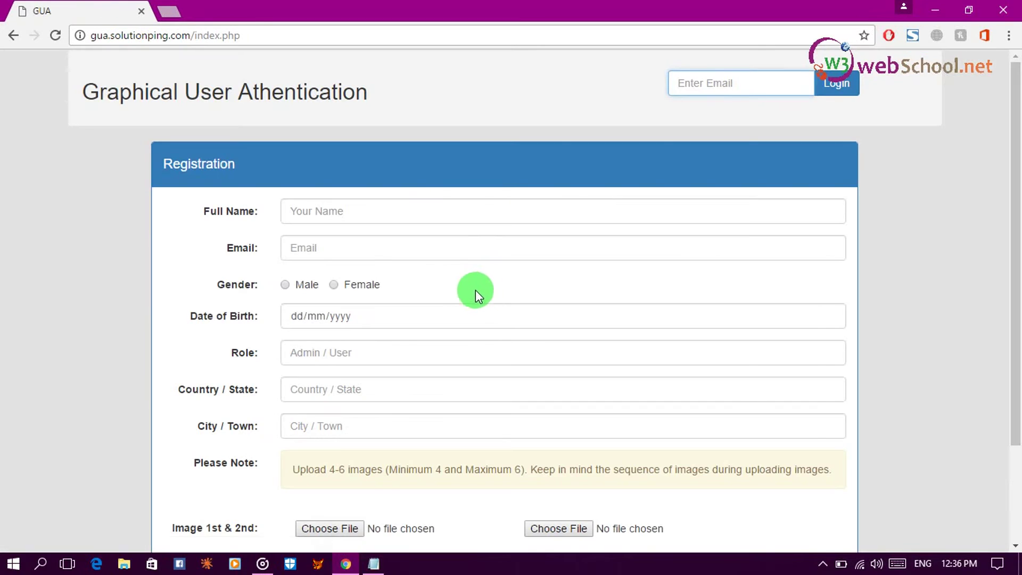
{"action": "left_click", "coordinate": [695, 85]}
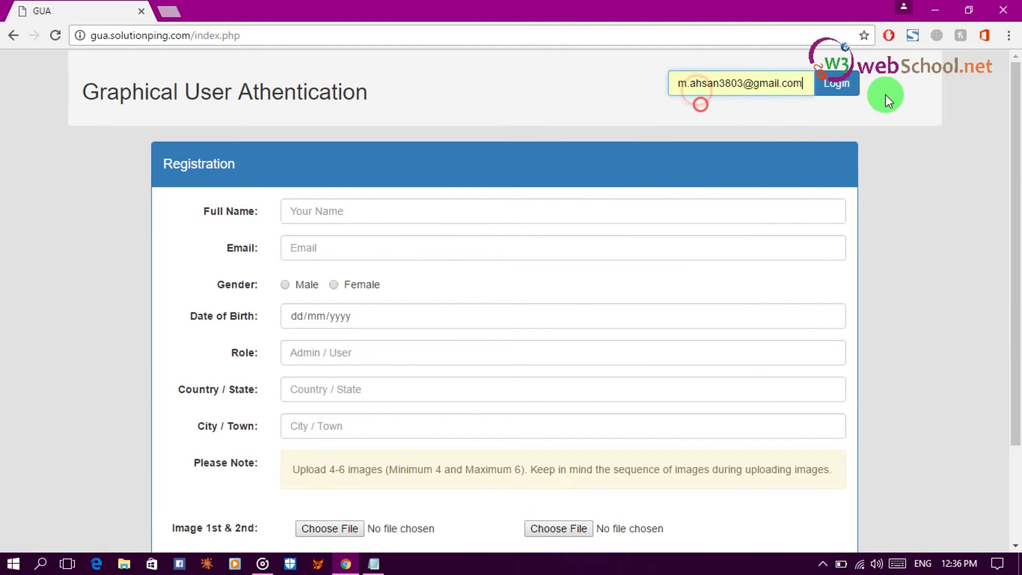
{"action": "left_click", "coordinate": [853, 94]}
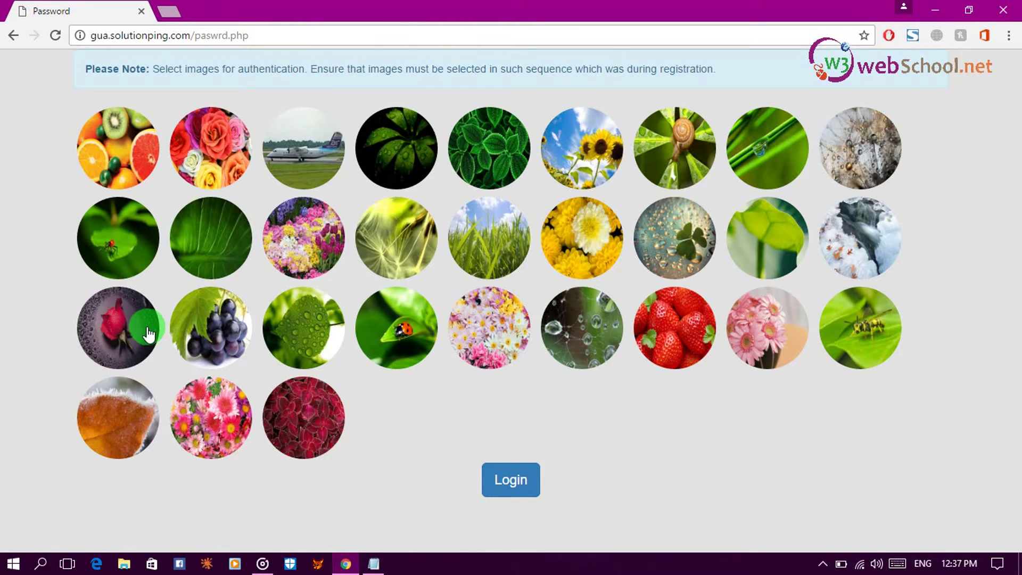
Submit rose, airplane, sunflower, then snowy waterfall, triggering the invalid-selection error.
{"action": "left_click", "coordinate": [311, 164]}
{"action": "left_click", "coordinate": [588, 336]}
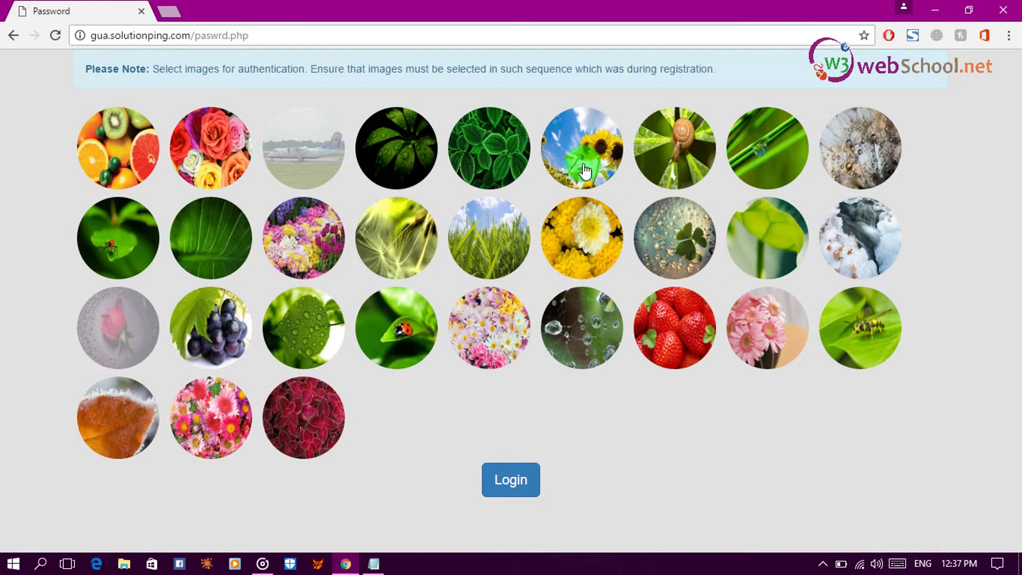
{"action": "left_click", "coordinate": [862, 244]}
{"action": "left_click", "coordinate": [604, 184]}
{"action": "left_click", "coordinate": [863, 236]}
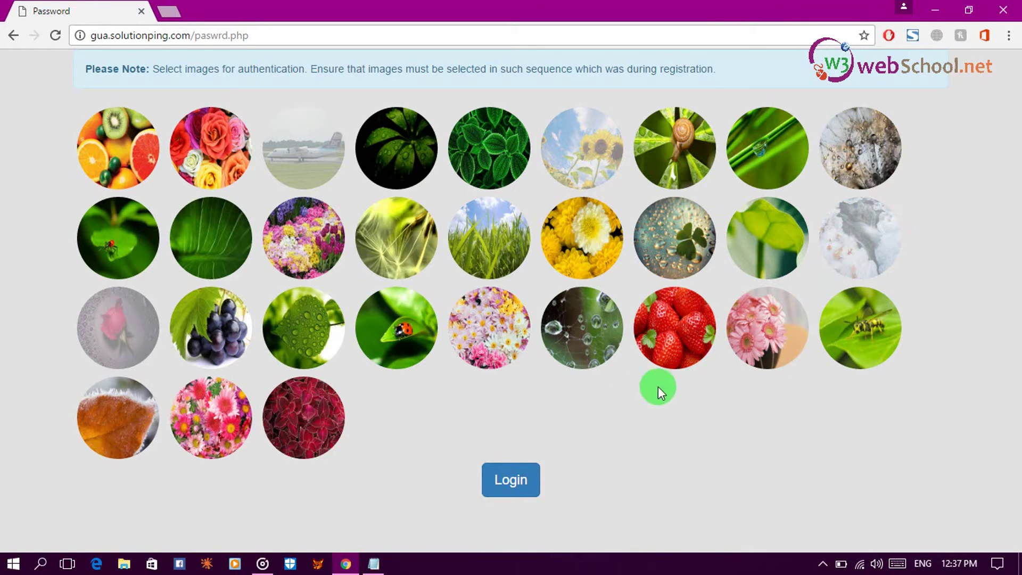
{"action": "left_click", "coordinate": [534, 467]}
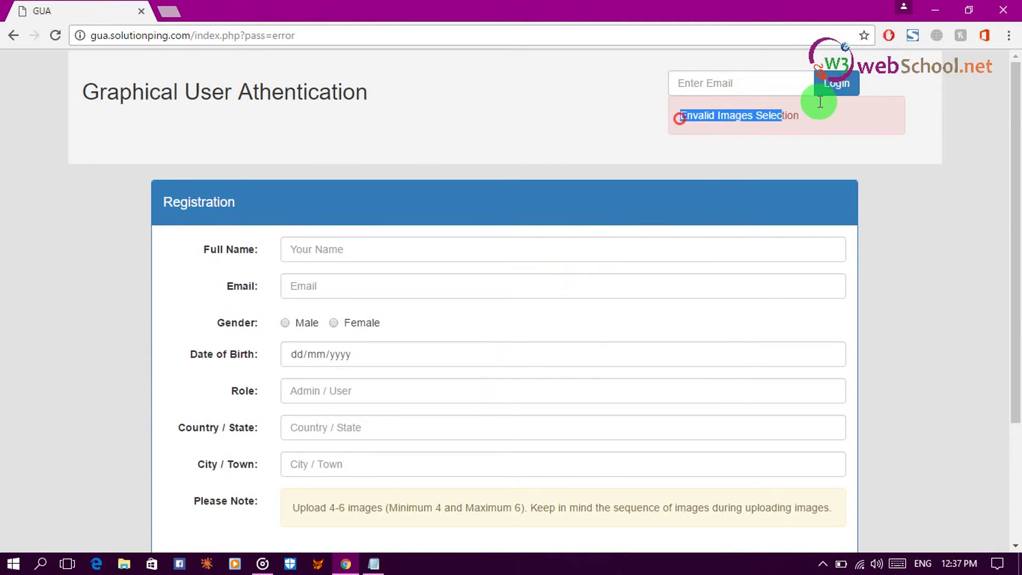
Log in again with the saved email and submit a partial image selection.
{"action": "left_click_drag", "start_coordinate": [680, 118], "coordinate": [799, 92]}
{"action": "left_click", "coordinate": [775, 83]}
{"action": "left_click", "coordinate": [766, 102]}
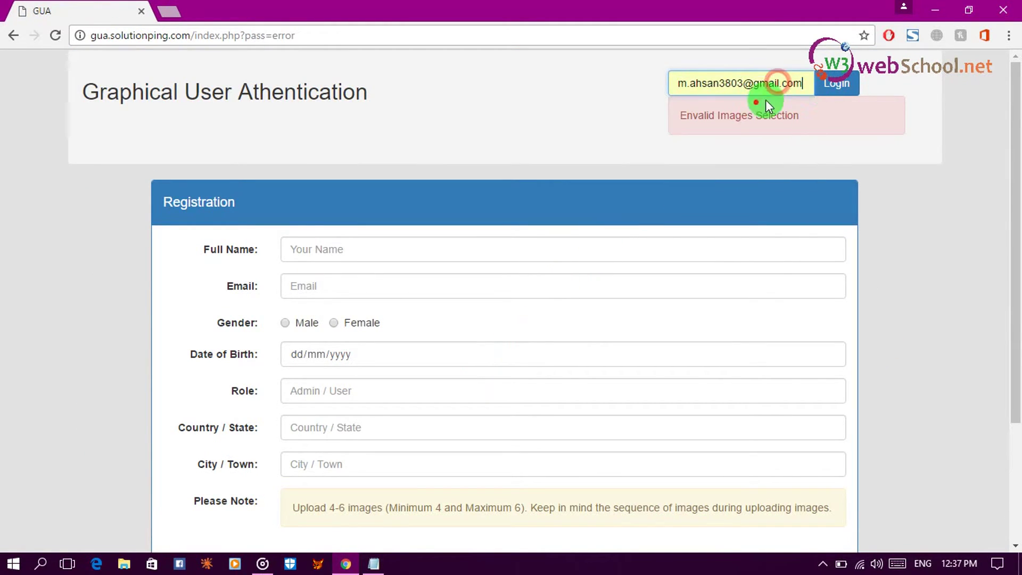
{"action": "left_click", "coordinate": [831, 85]}
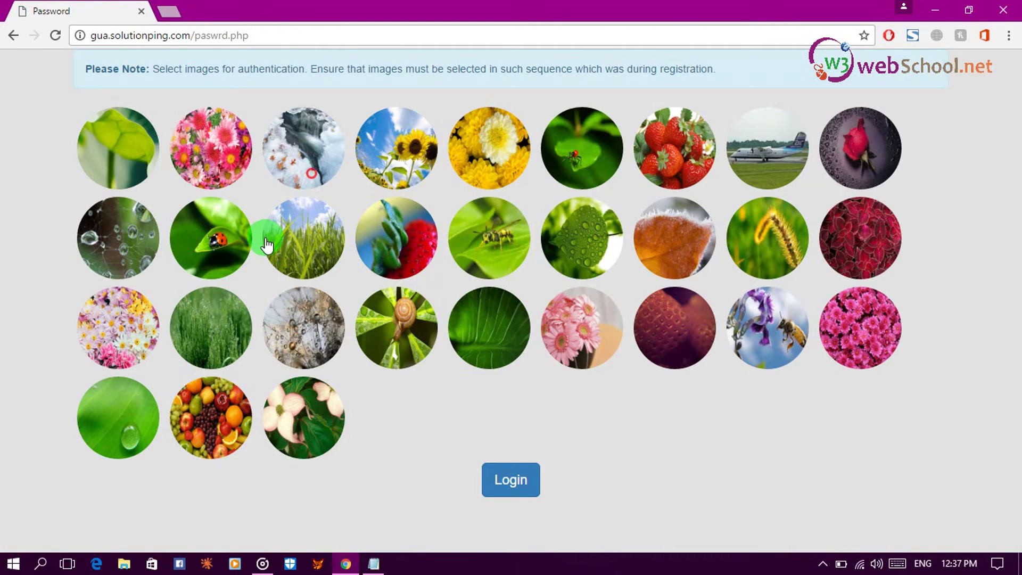
{"action": "left_click", "coordinate": [146, 217]}
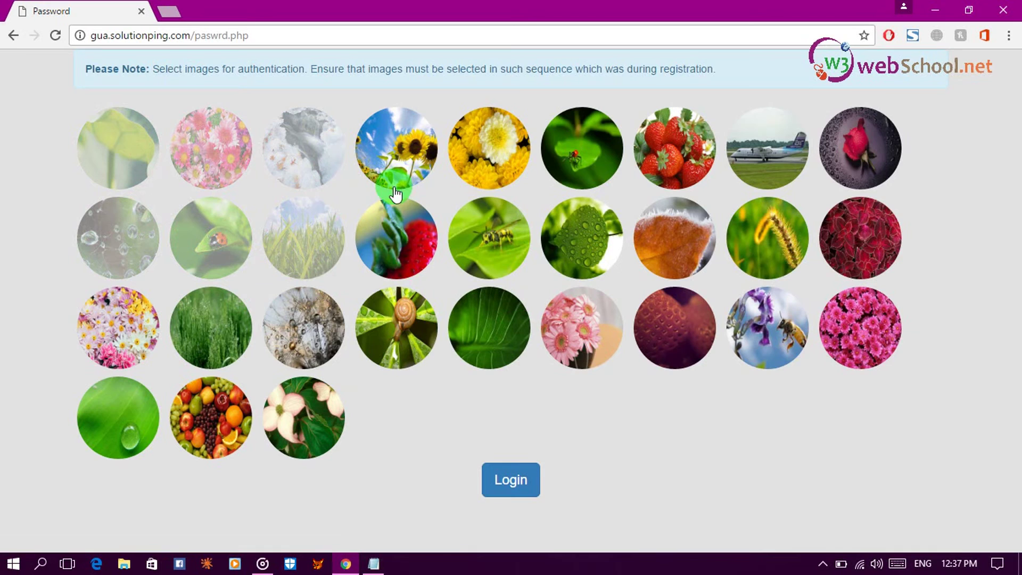
{"action": "left_click", "coordinate": [509, 480]}
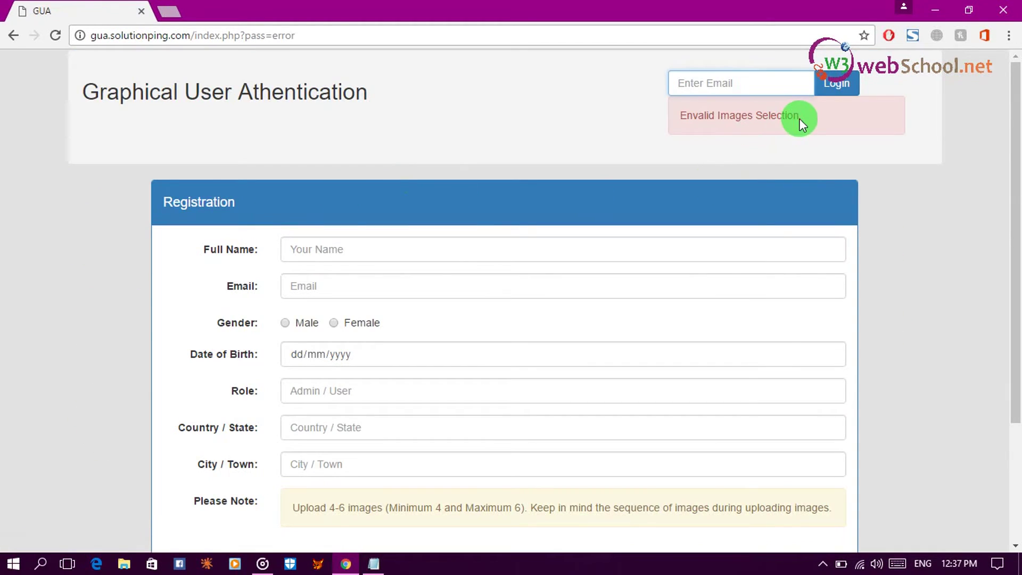
Re-enter the saved email and submit only rose then airplane, which is rejected.
{"action": "left_click_drag", "start_coordinate": [800, 118], "coordinate": [673, 116]}
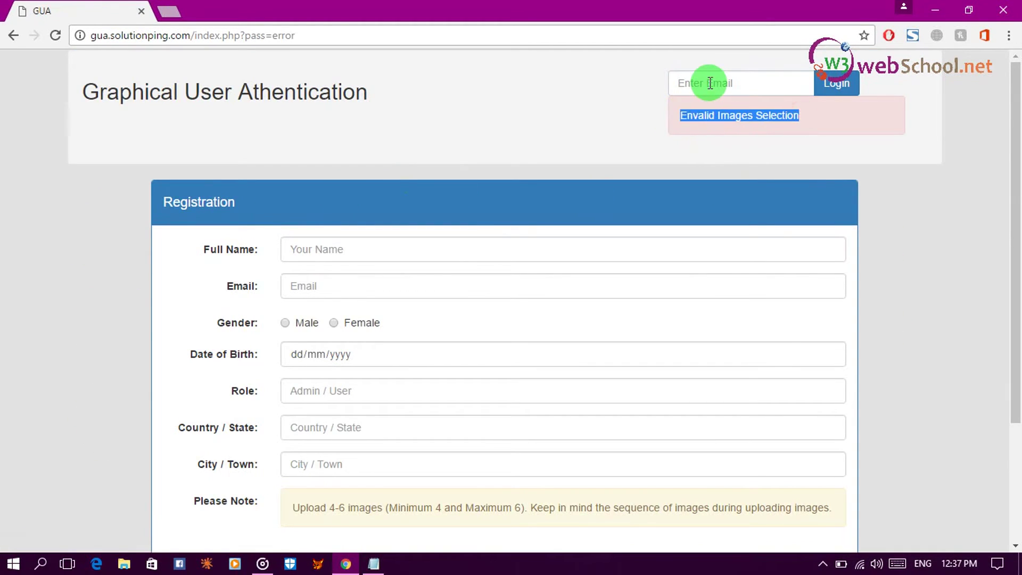
{"action": "left_click", "coordinate": [709, 82]}
{"action": "left_click", "coordinate": [695, 103]}
{"action": "key", "text": "Return"}
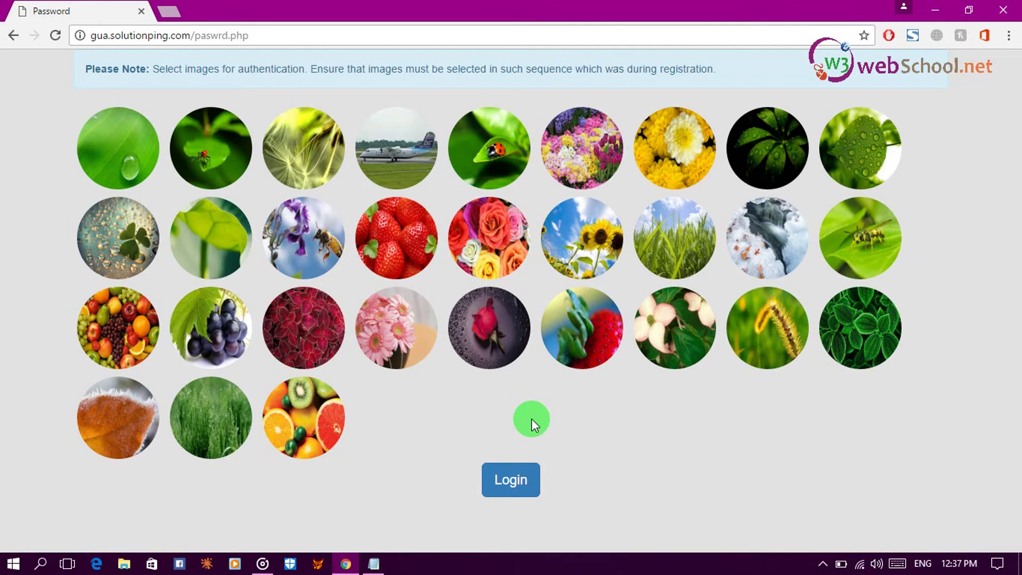
{"action": "left_click", "coordinate": [500, 352]}
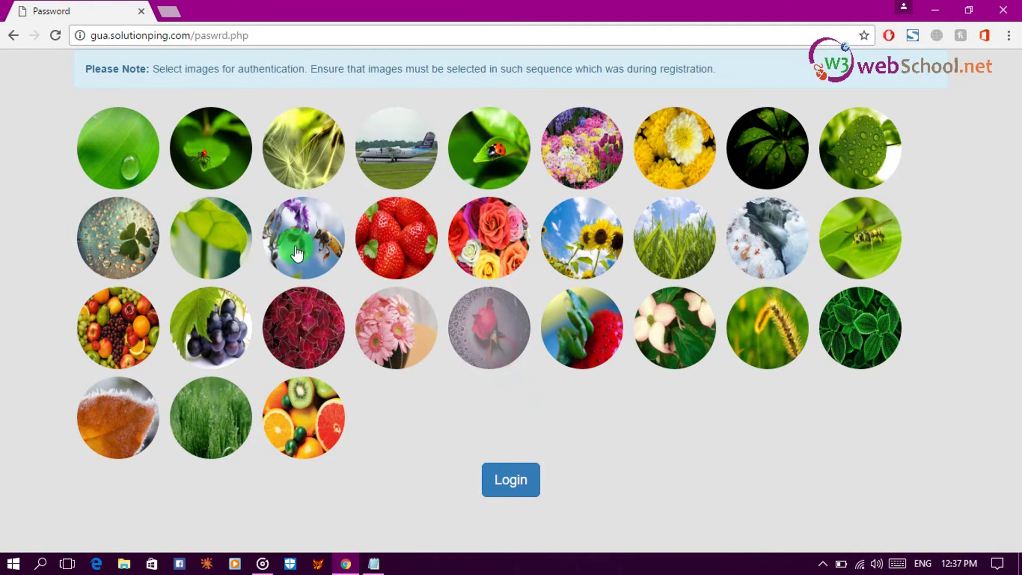
{"action": "left_click", "coordinate": [376, 164]}
{"action": "left_click", "coordinate": [501, 481]}
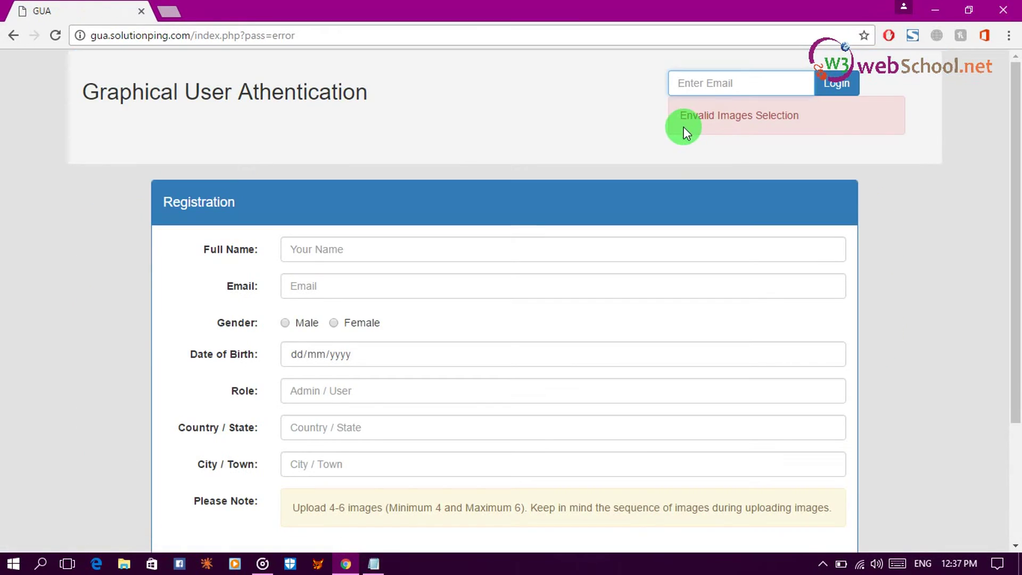
{"action": "left_click_drag", "start_coordinate": [676, 116], "coordinate": [826, 114]}
{"action": "left_click", "coordinate": [759, 85]}
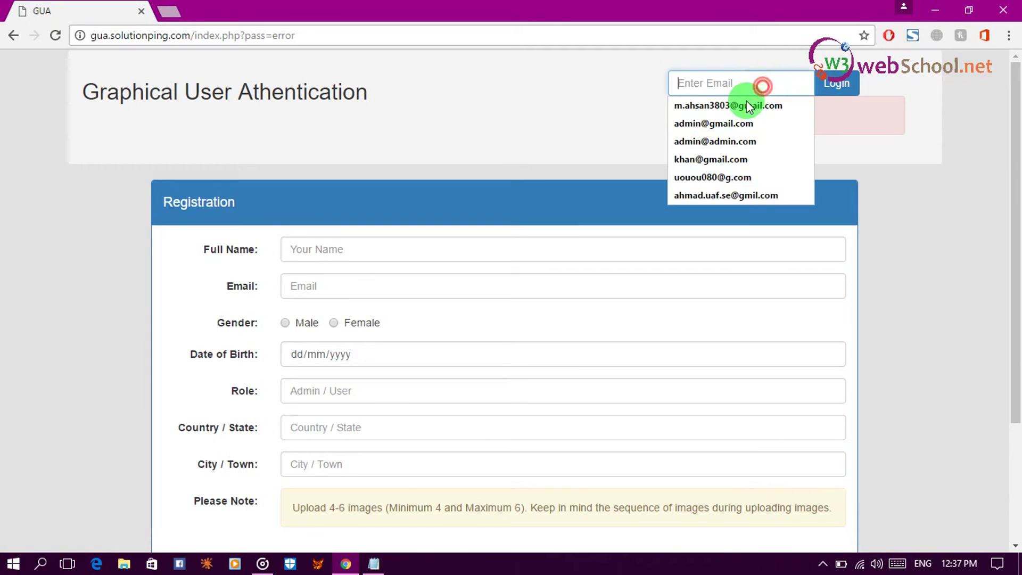
{"action": "left_click", "coordinate": [744, 101]}
{"action": "left_click", "coordinate": [824, 93]}
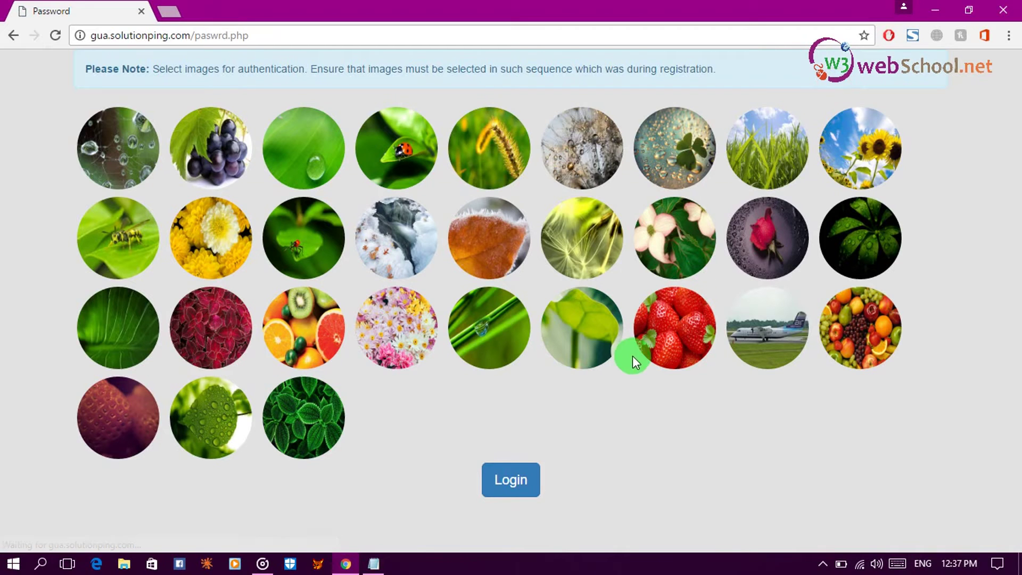
{"action": "left_click", "coordinate": [745, 248]}
{"action": "left_click", "coordinate": [753, 341]}
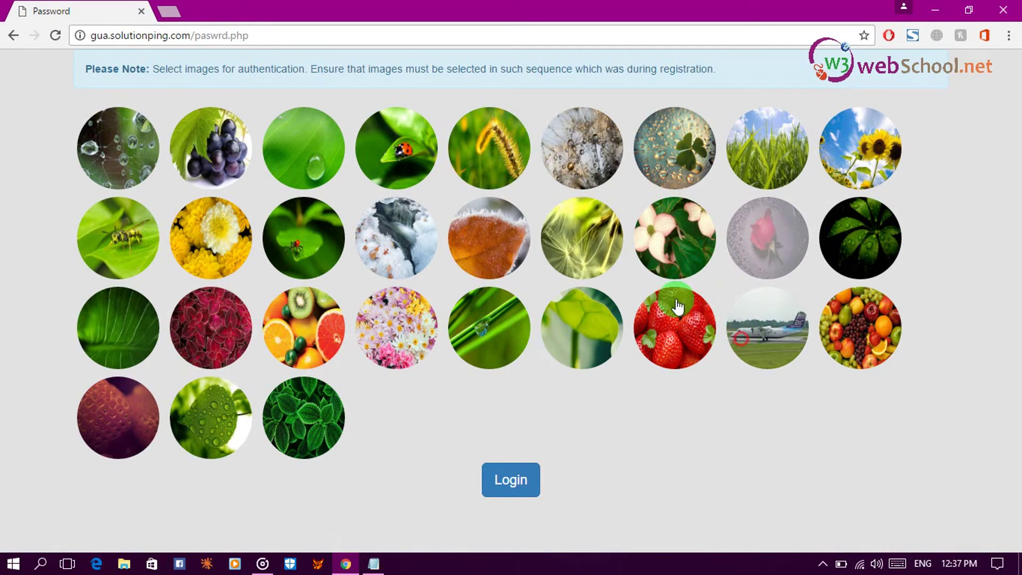
{"action": "left_click", "coordinate": [381, 258]}
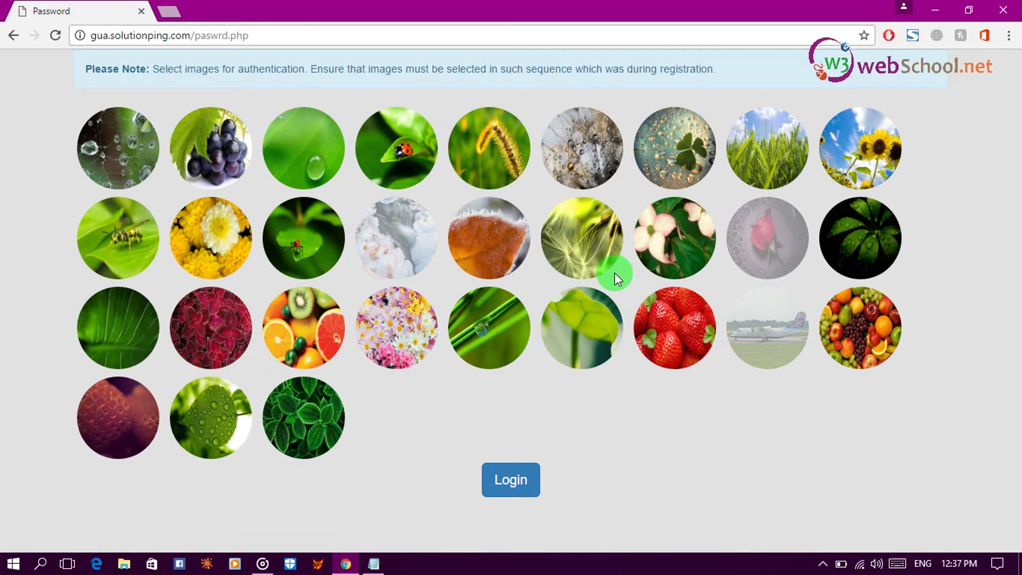
{"action": "left_click", "coordinate": [857, 177]}
{"action": "left_click", "coordinate": [535, 472]}
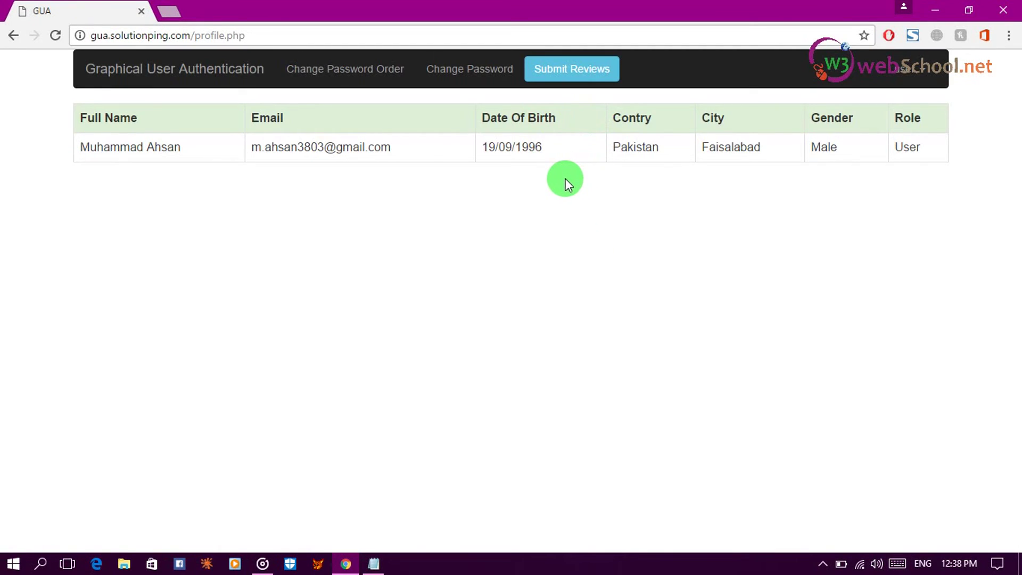
Open Submit Reviews and highlight the Security, Installation Cost, Memorable, Data Redundancy and Acceptance labels.
{"action": "left_click", "coordinate": [573, 75]}
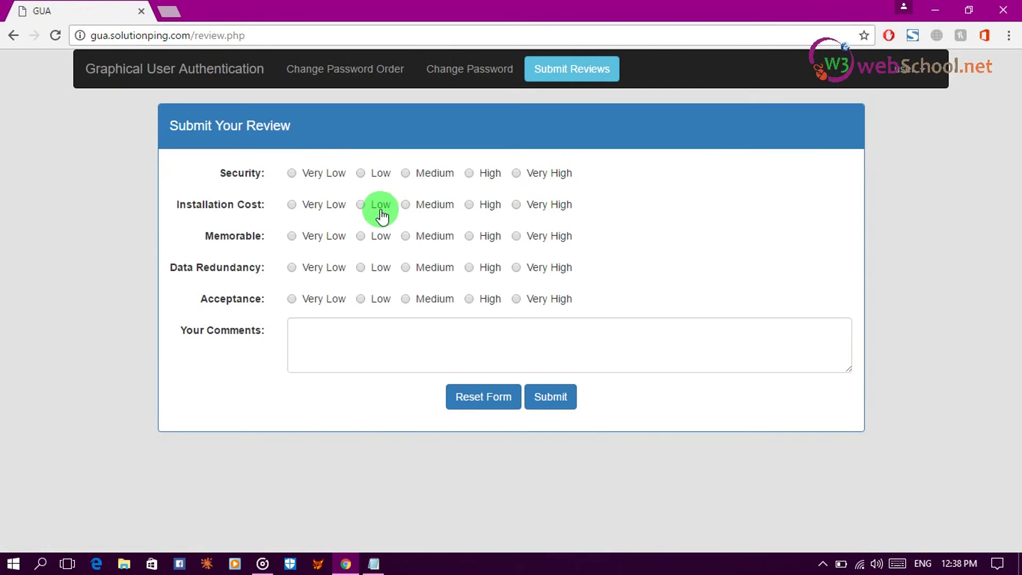
{"action": "left_click_drag", "start_coordinate": [214, 176], "coordinate": [271, 234]}
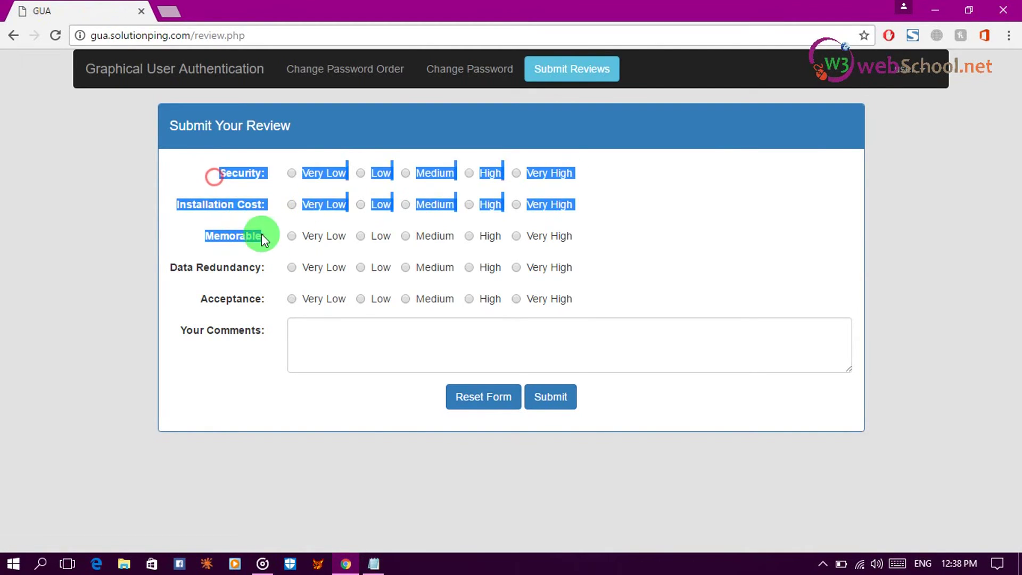
{"action": "left_click", "coordinate": [217, 192]}
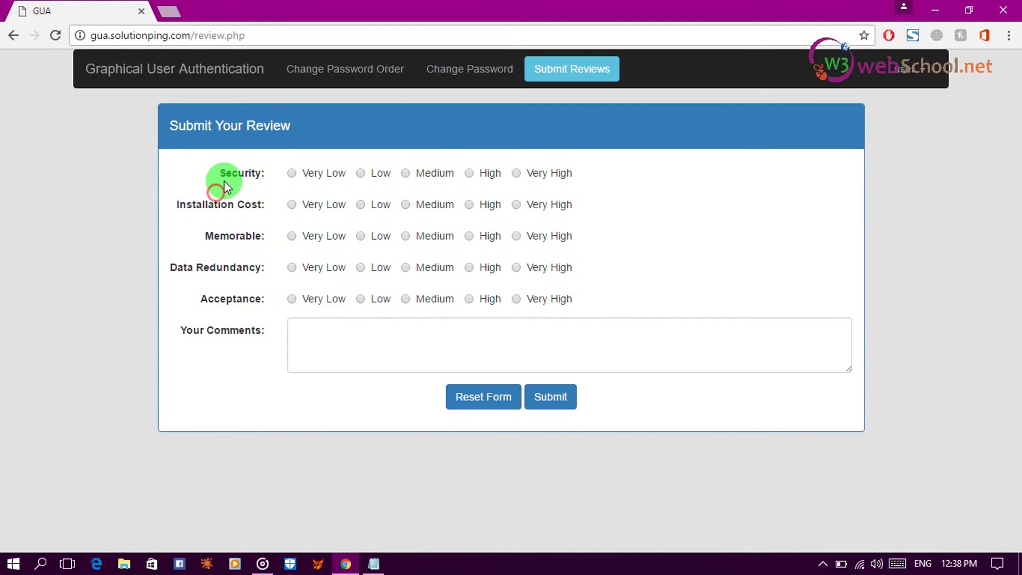
{"action": "left_click_drag", "start_coordinate": [217, 175], "coordinate": [250, 174]}
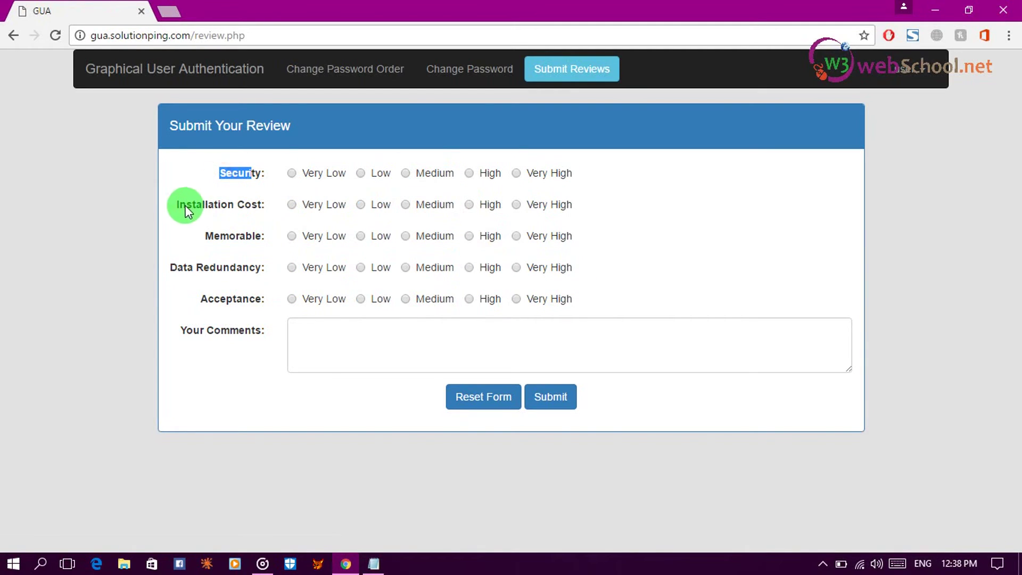
{"action": "left_click_drag", "start_coordinate": [176, 203], "coordinate": [253, 203]}
{"action": "left_click_drag", "start_coordinate": [203, 235], "coordinate": [268, 235]}
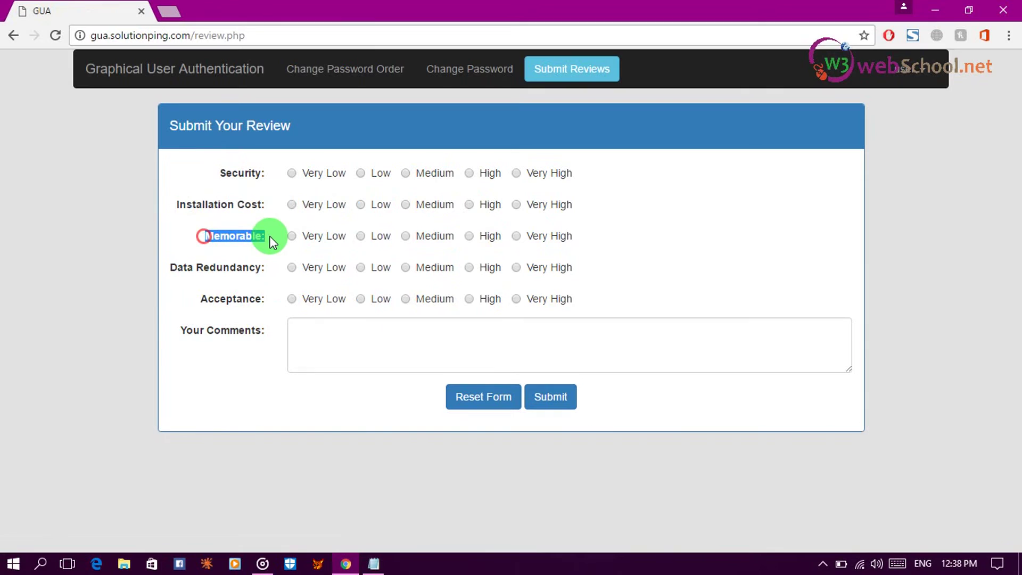
{"action": "left_click_drag", "start_coordinate": [184, 268], "coordinate": [267, 269]}
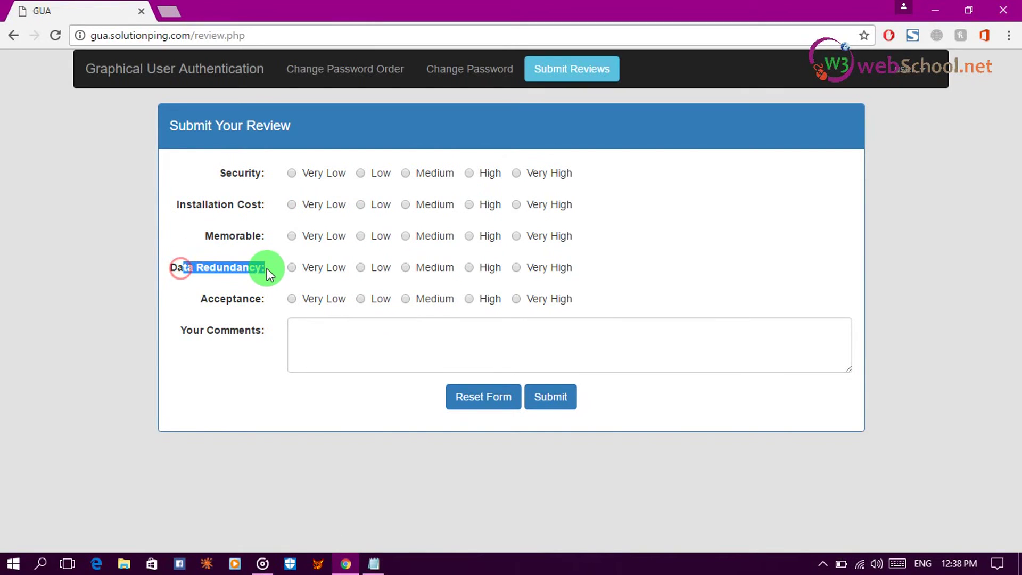
{"action": "left_click", "coordinate": [202, 302]}
{"action": "left_click_drag", "start_coordinate": [201, 303], "coordinate": [291, 300]}
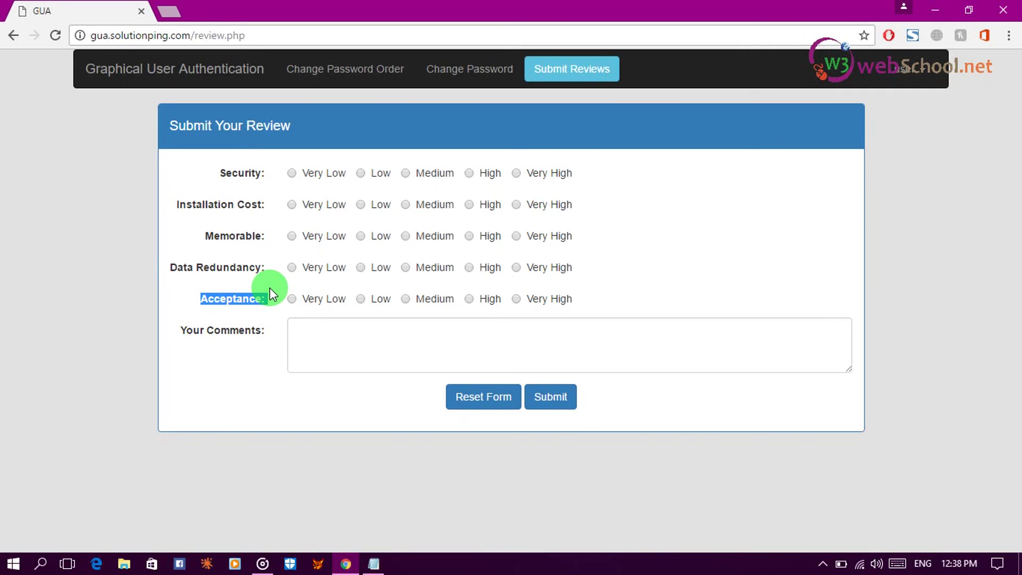
Rate Security Very Low, Installation Cost Medium, Memorable and Data Redundancy Very High, Acceptance Low.
{"action": "left_click", "coordinate": [300, 330]}
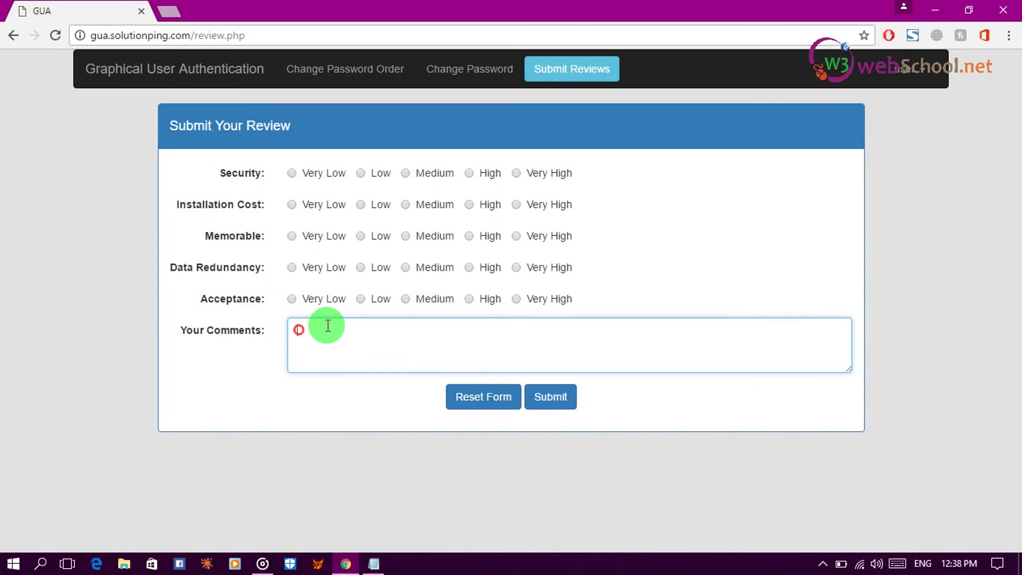
{"action": "left_click", "coordinate": [304, 180]}
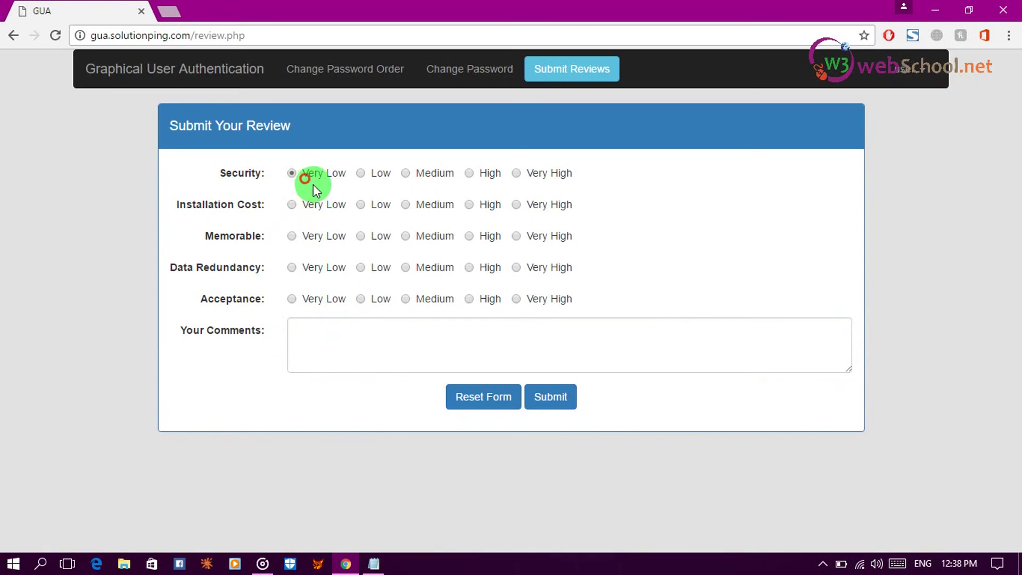
{"action": "left_click", "coordinate": [371, 199]}
{"action": "left_click", "coordinate": [432, 212]}
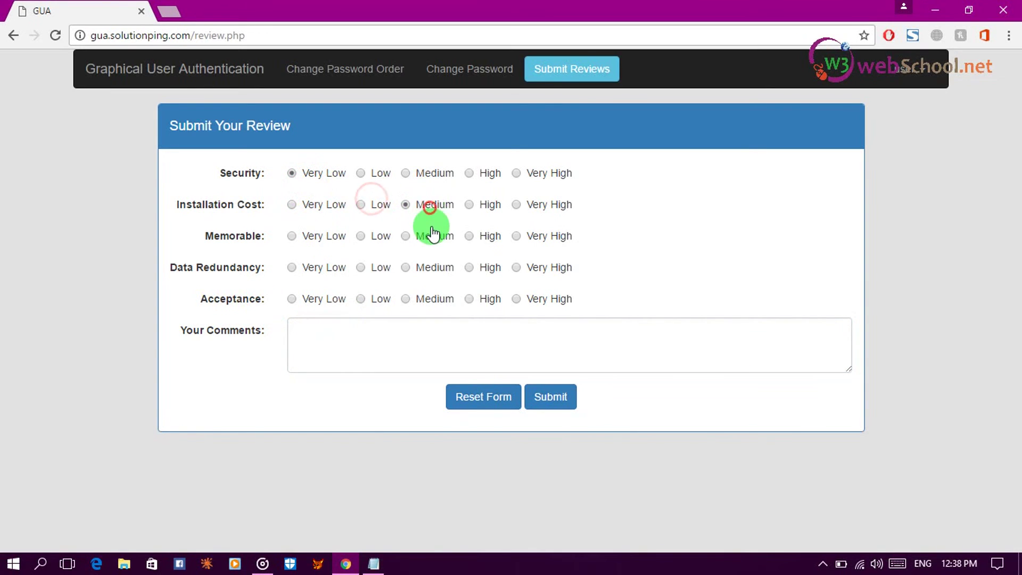
{"action": "left_click", "coordinate": [429, 230]}
{"action": "left_click", "coordinate": [415, 268]}
{"action": "left_click", "coordinate": [517, 236]}
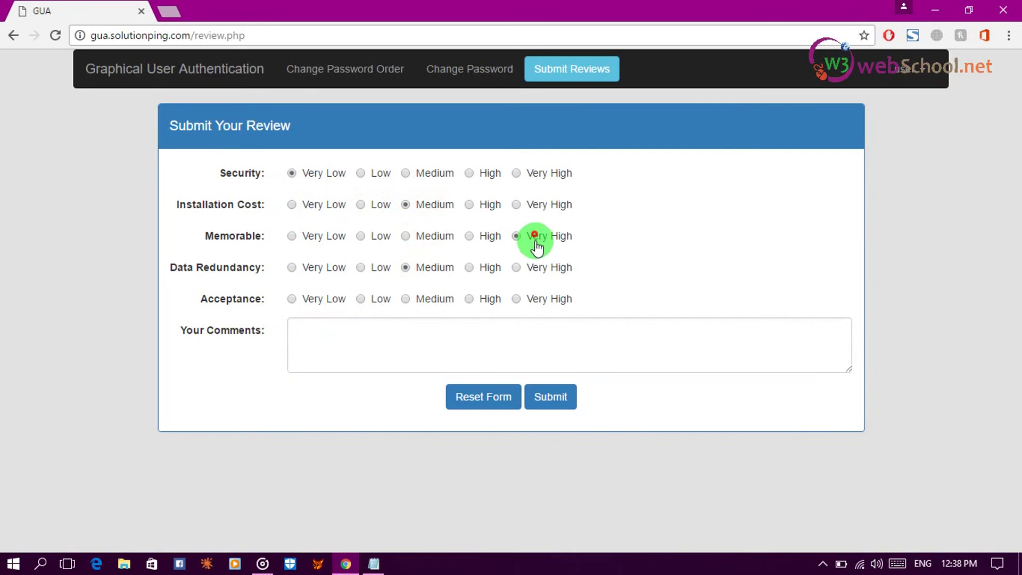
{"action": "left_click", "coordinate": [520, 266]}
{"action": "left_click", "coordinate": [396, 305]}
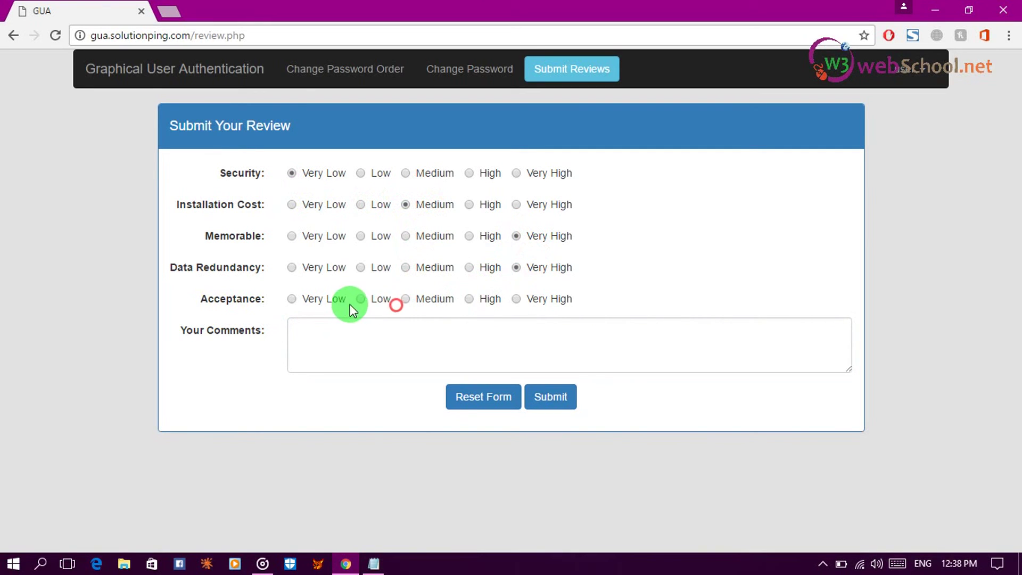
{"action": "left_click", "coordinate": [381, 304]}
{"action": "left_click", "coordinate": [384, 352]}
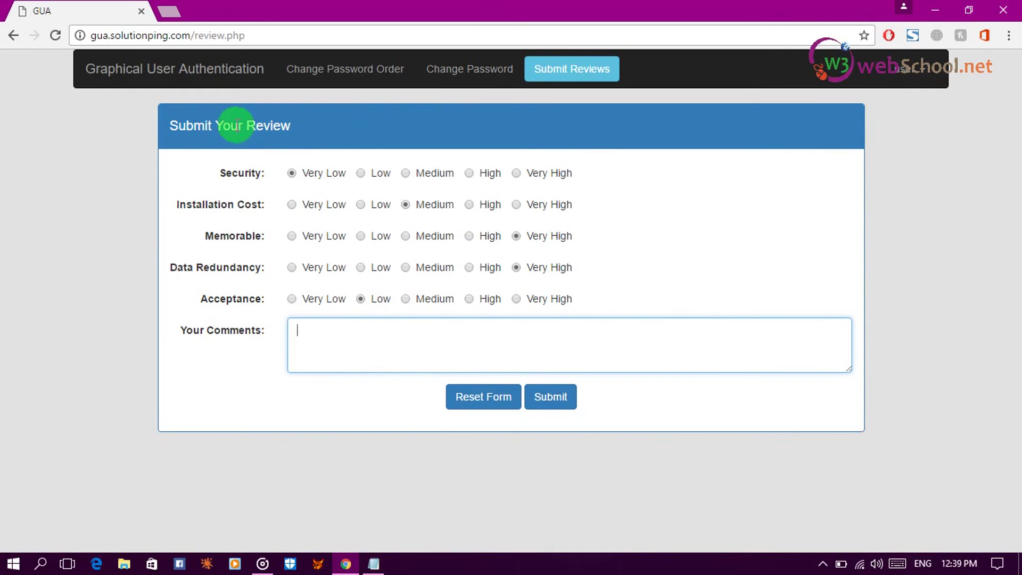
{"action": "left_click_drag", "start_coordinate": [295, 127], "coordinate": [169, 148]}
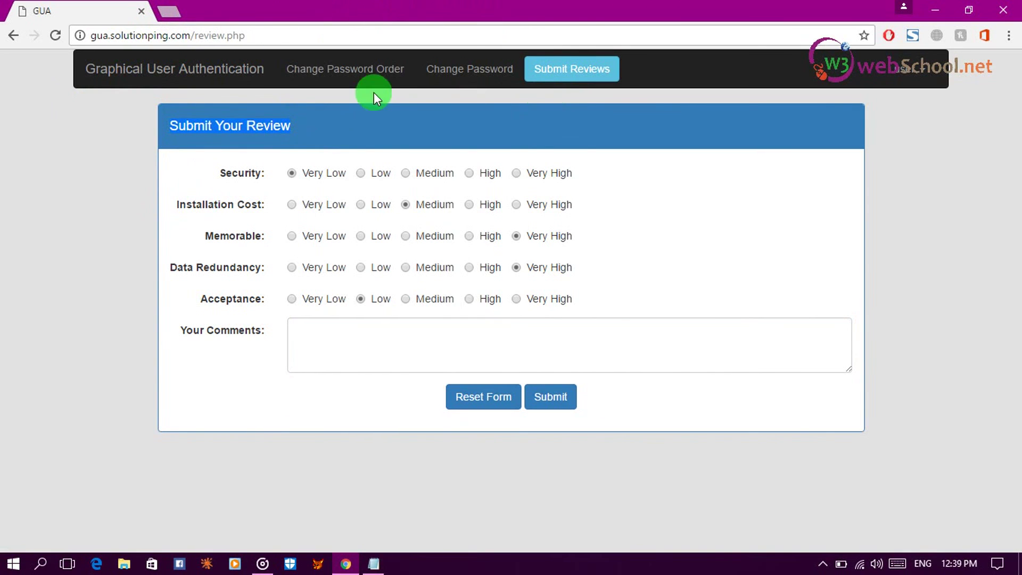
Reload the empty review form and minimise Chrome and Notepad to the desktop.
{"action": "left_click", "coordinate": [546, 80]}
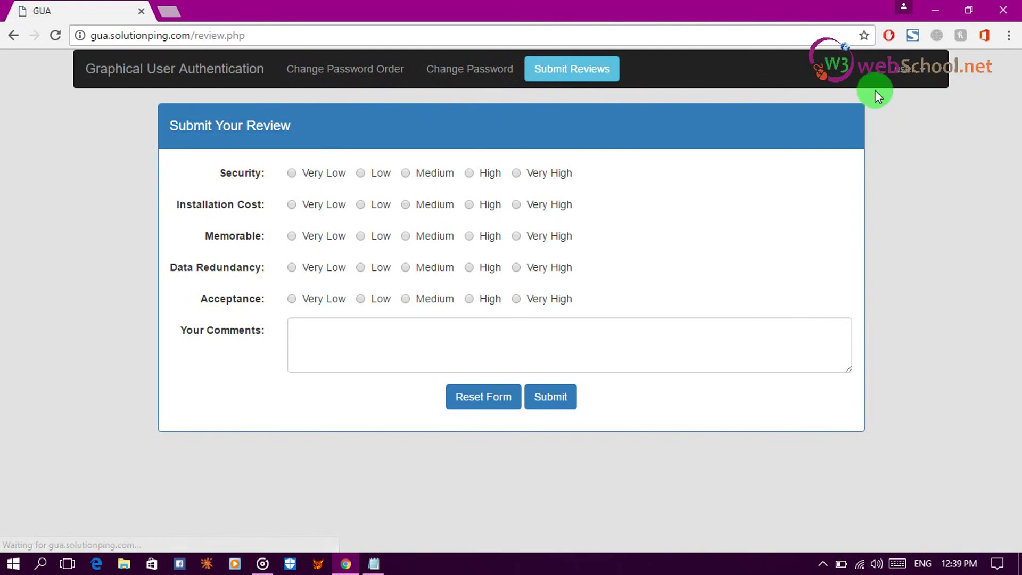
{"action": "left_click", "coordinate": [934, 11]}
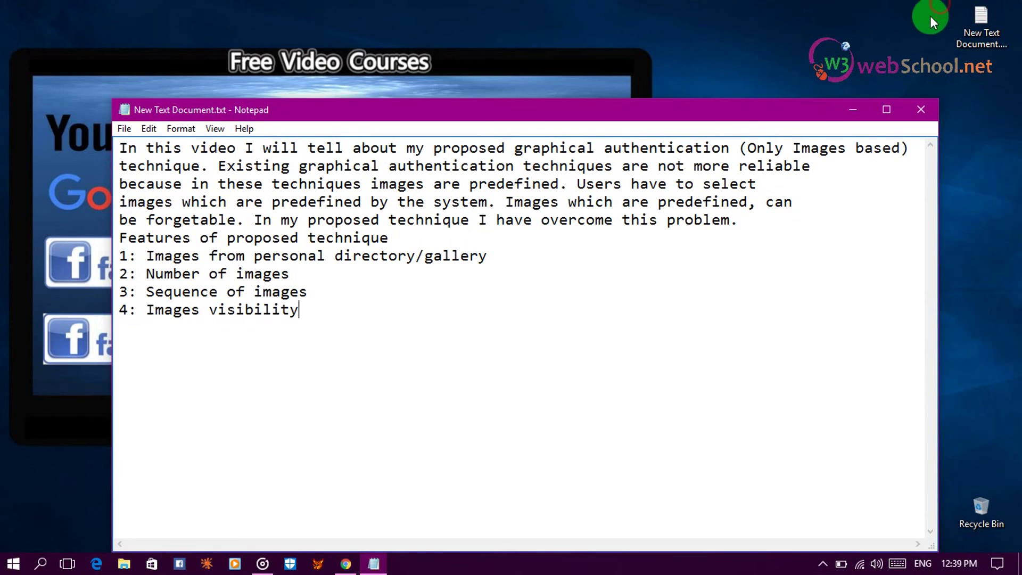
{"action": "left_click", "coordinate": [859, 107]}
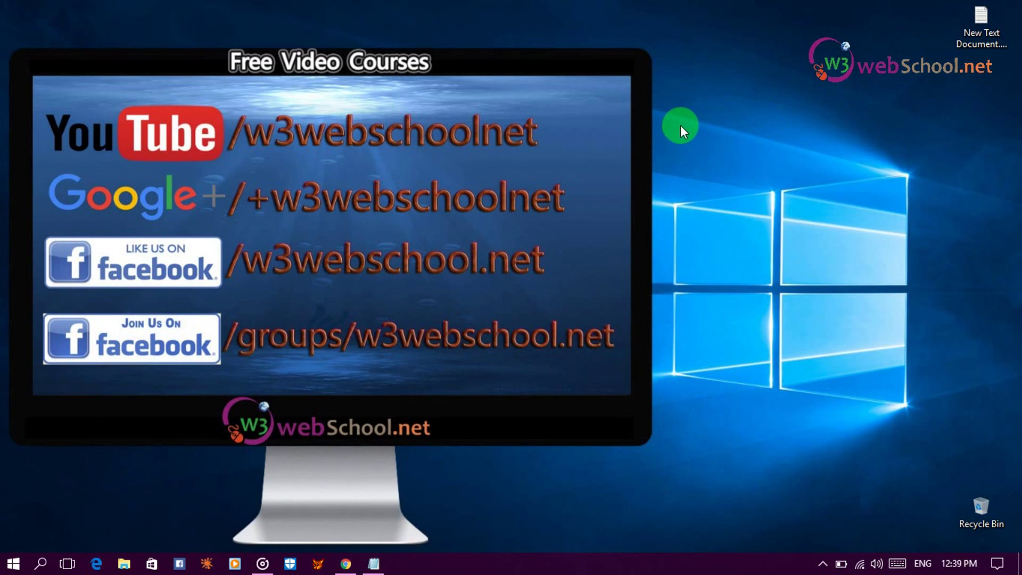